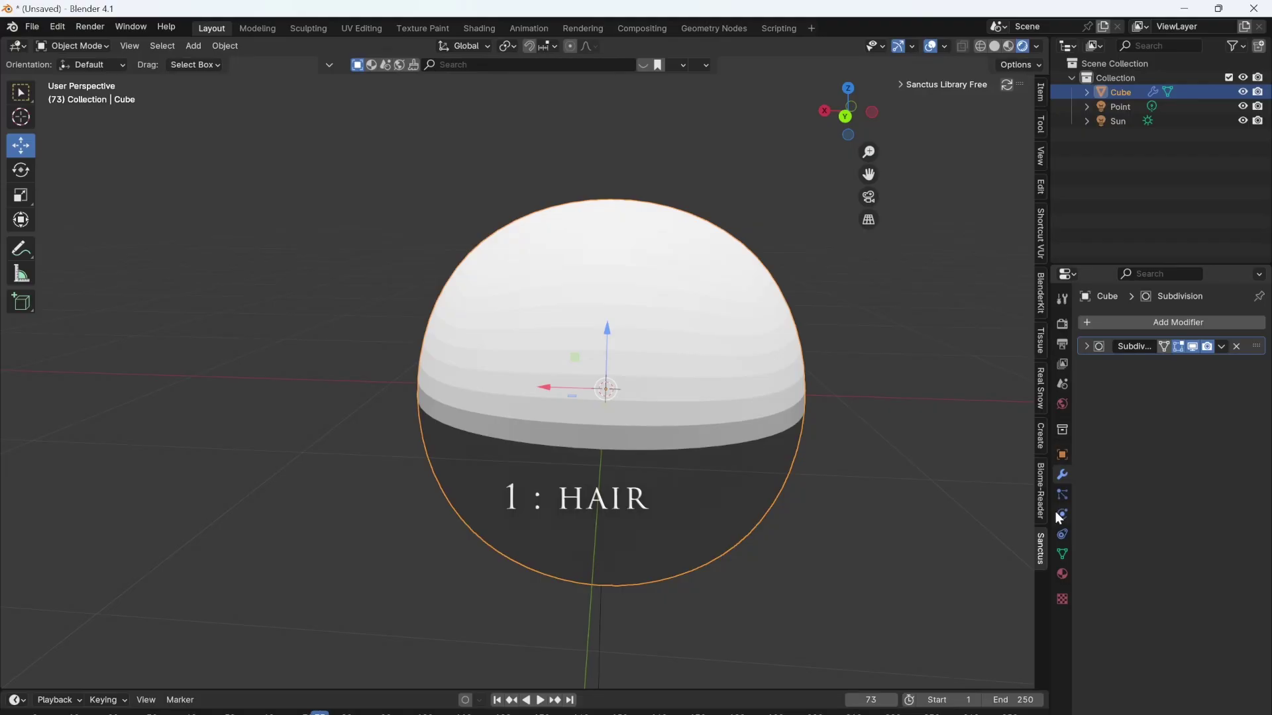
Add a Hair particle system with Hair Length 0.27 m and 4846 strands
click(1062, 494)
click(1259, 325)
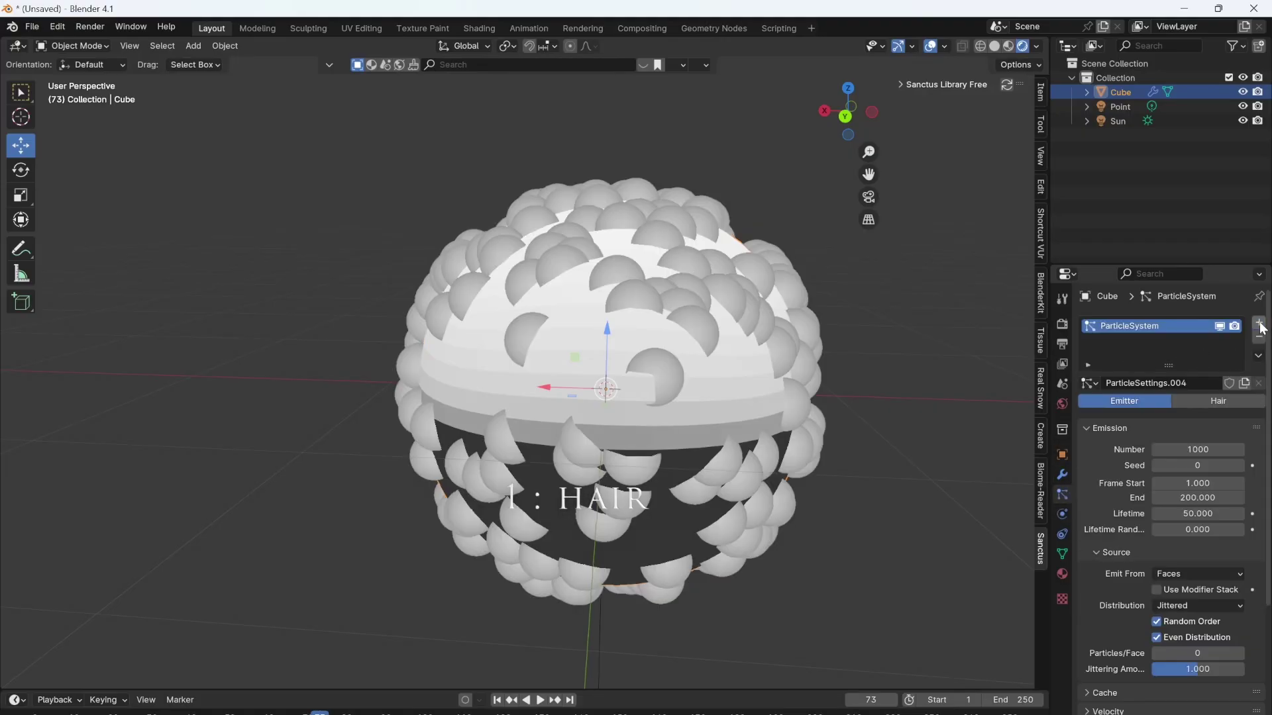
click(1214, 400)
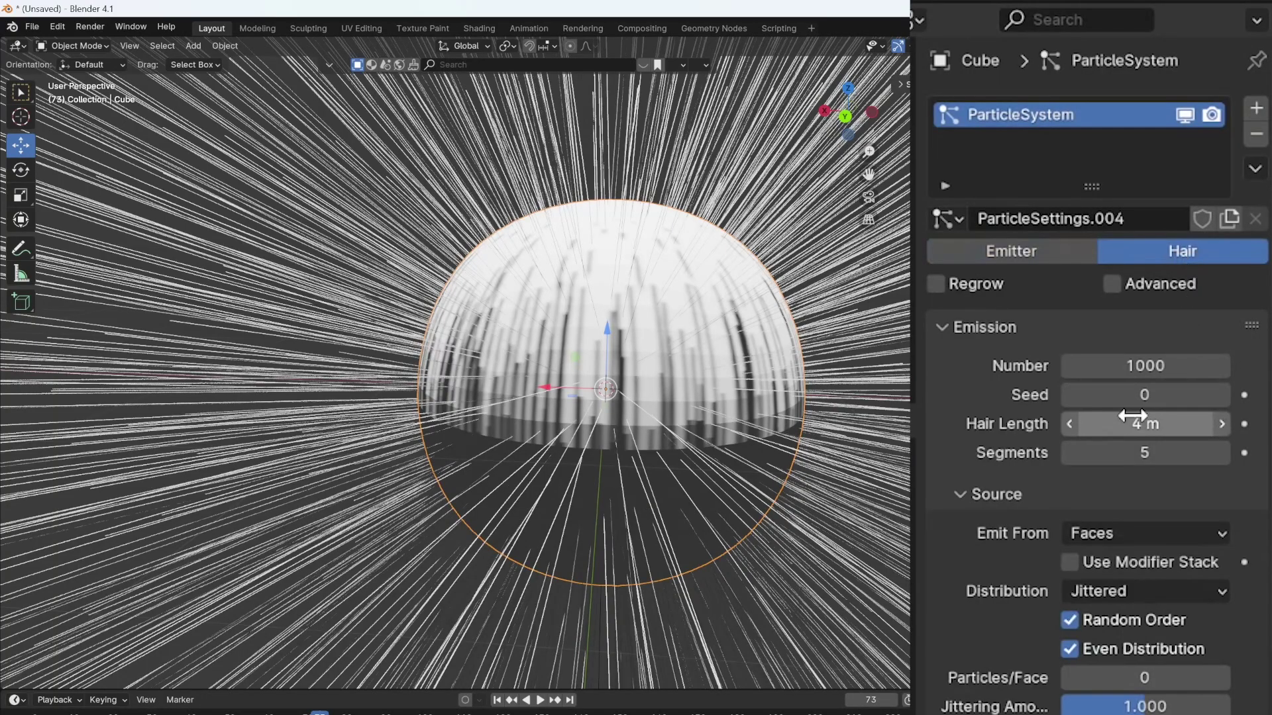
drag(1141, 419, 1040, 421)
drag(1147, 364, 1259, 364)
Enable Hair Dynamics with 1 kg vertex mass and stiffness 1.6
scroll(1164, 658, down, 8)
click(961, 476)
scroll(1170, 611, down, 2)
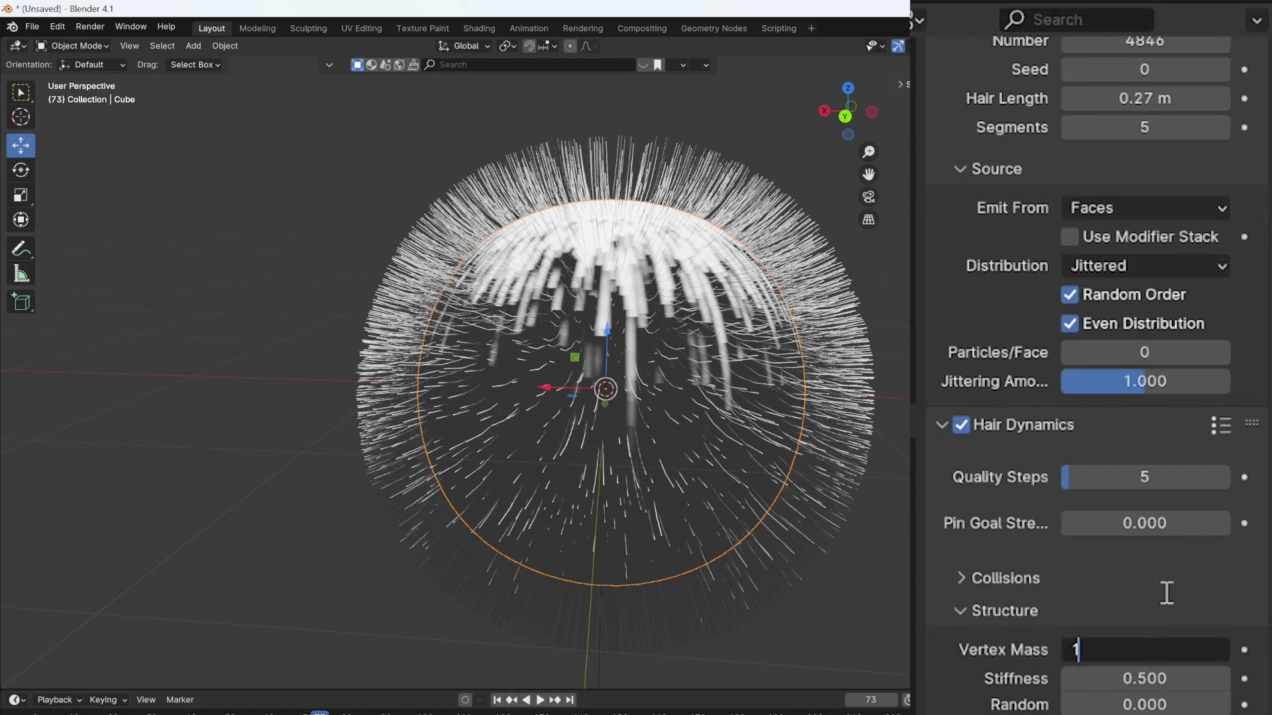
key(Return)
text(1.6)
key(Return)
Set hair children to Interpolated with display amount 20, then play the simulation
scroll(1146, 491, down, 8)
scroll(1158, 518, down, 6)
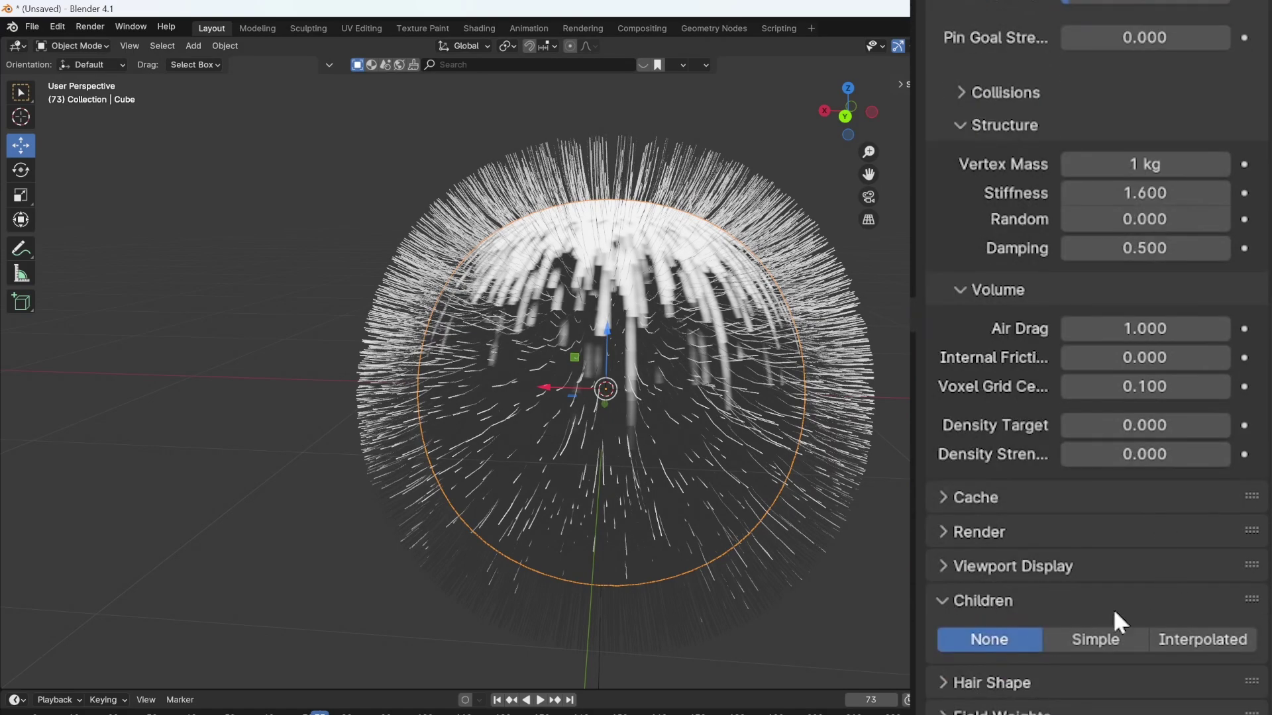
click(1203, 641)
scroll(1193, 629, down, 3)
click(1146, 563)
key(Return)
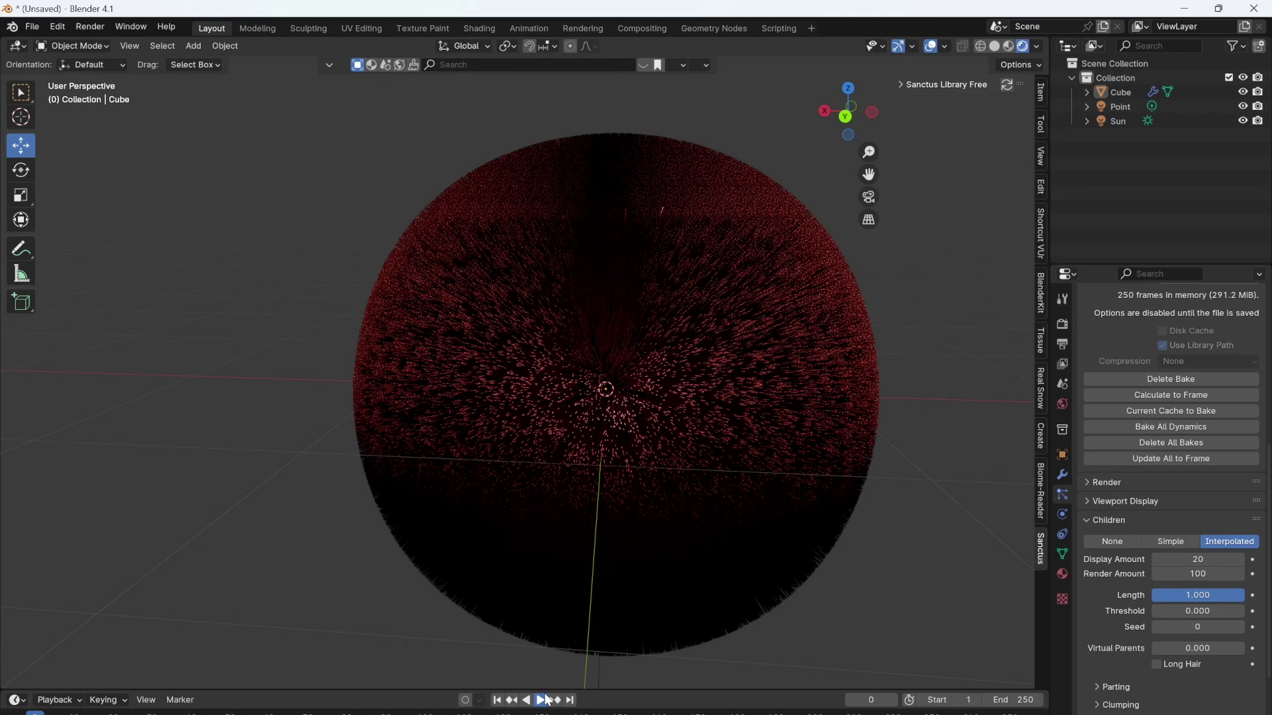
click(544, 700)
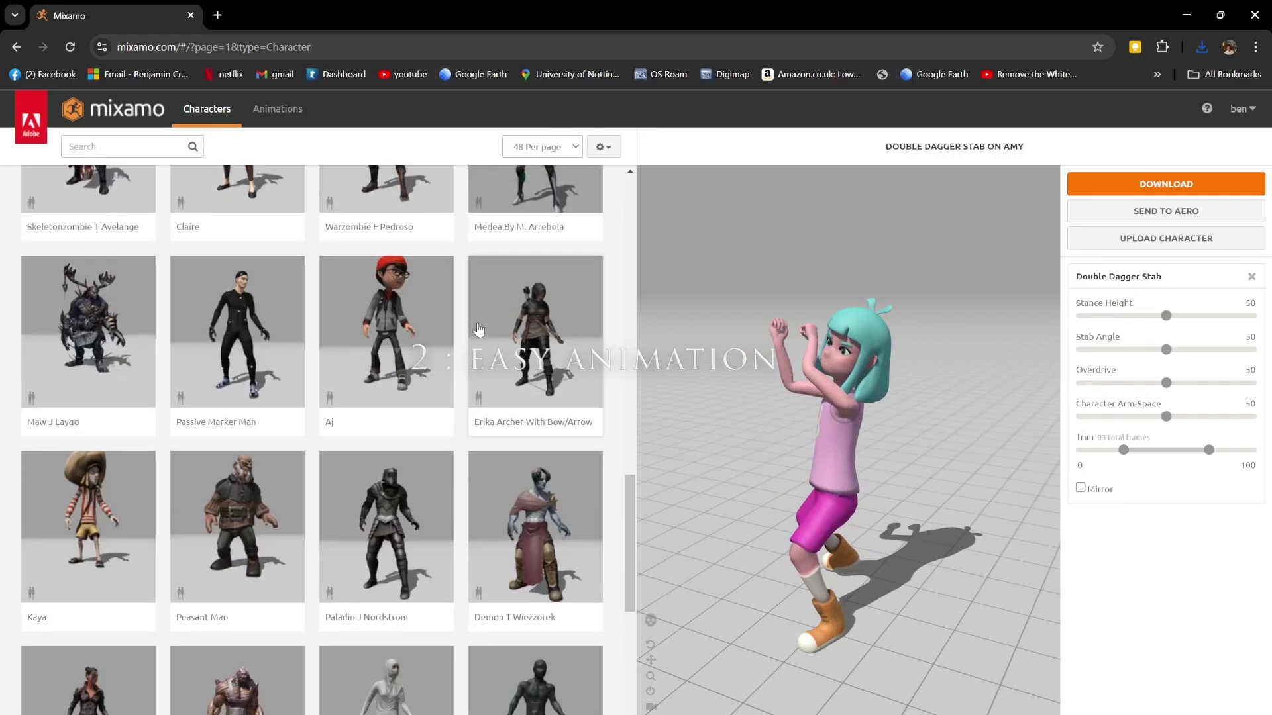
Apply the Hip Hop Dancing animation to the character and open its Download Settings
scroll(478, 329, down, 3)
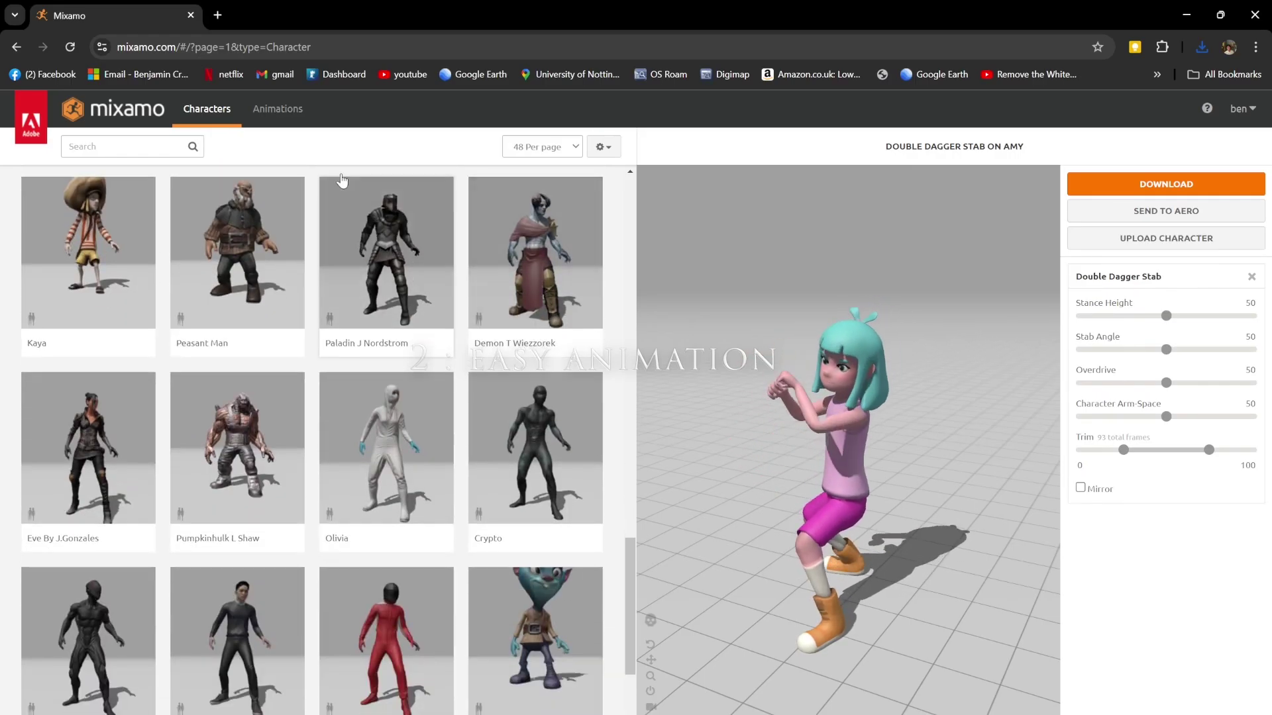
click(277, 108)
click(391, 278)
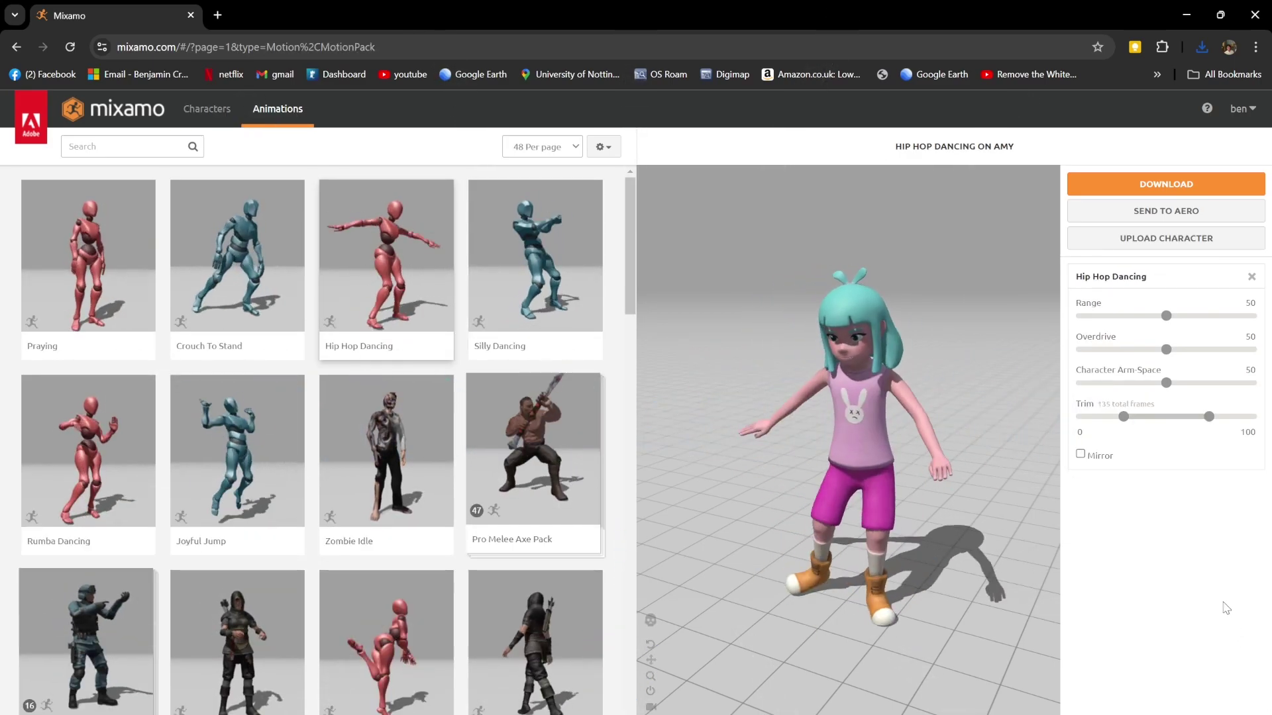
click(1206, 185)
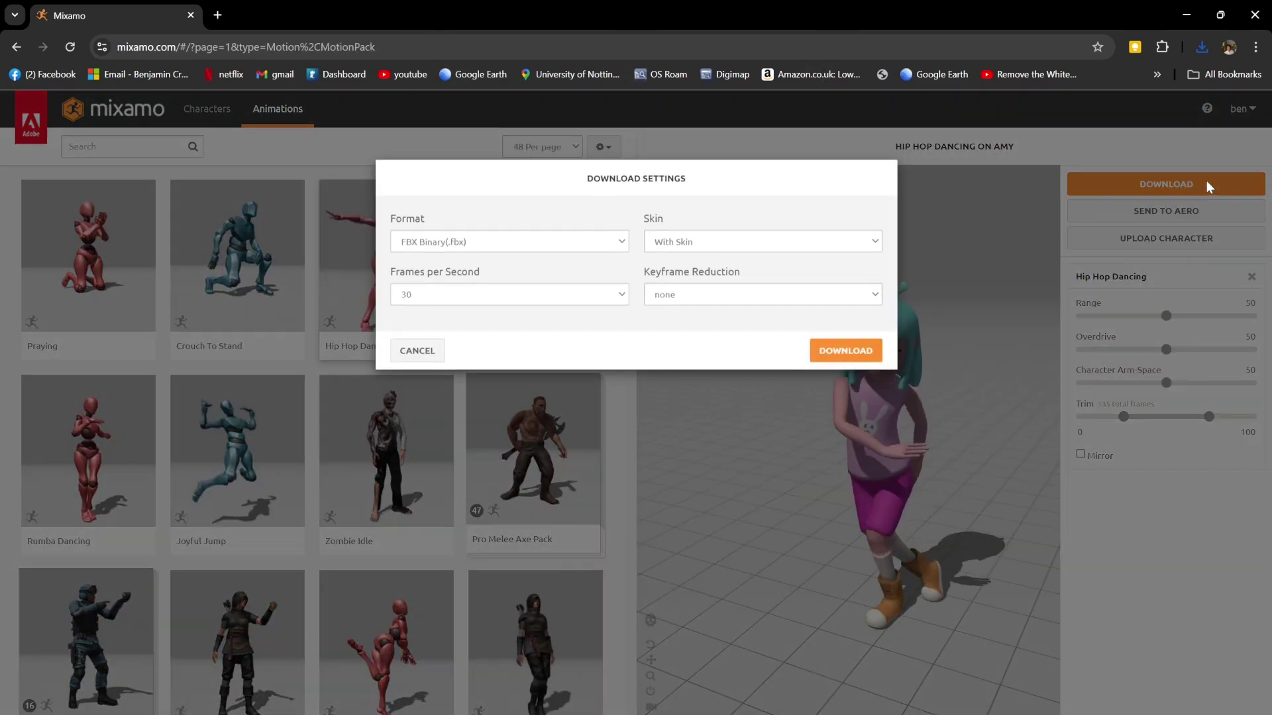
Download the dancing character as FBX and import Hip Hop Dancing.fbx into Blender
click(846, 352)
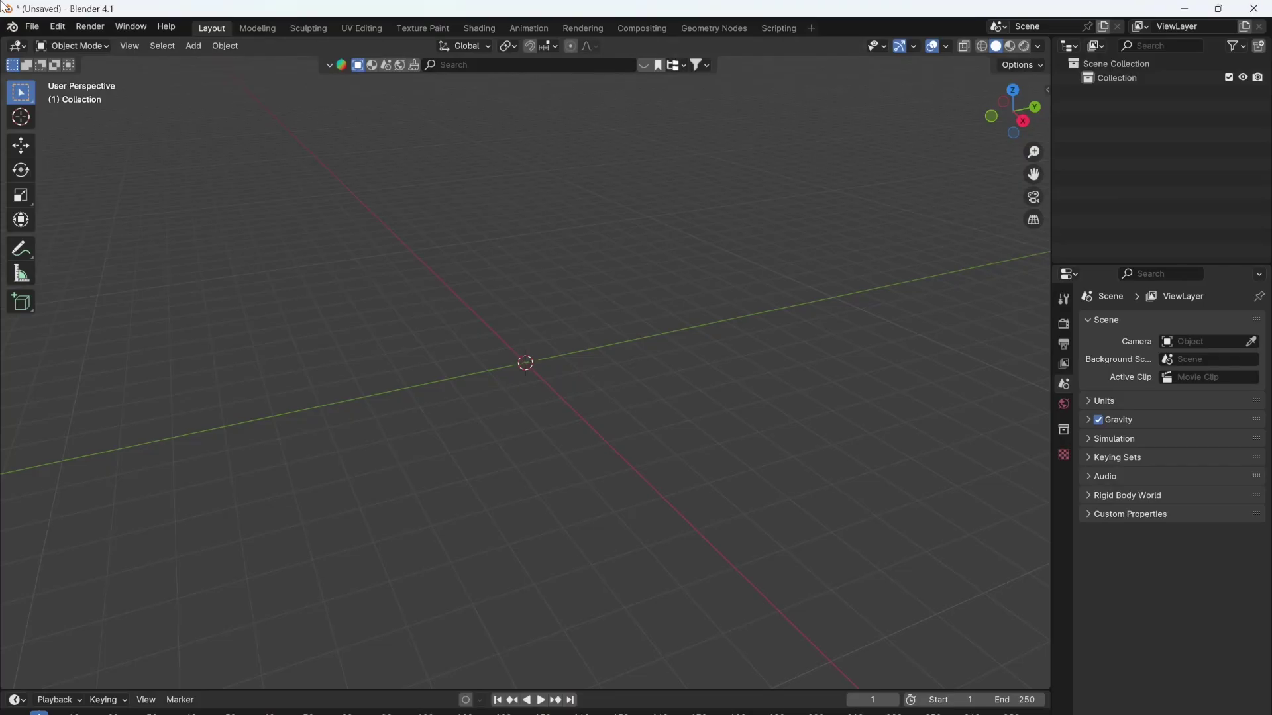
click(31, 26)
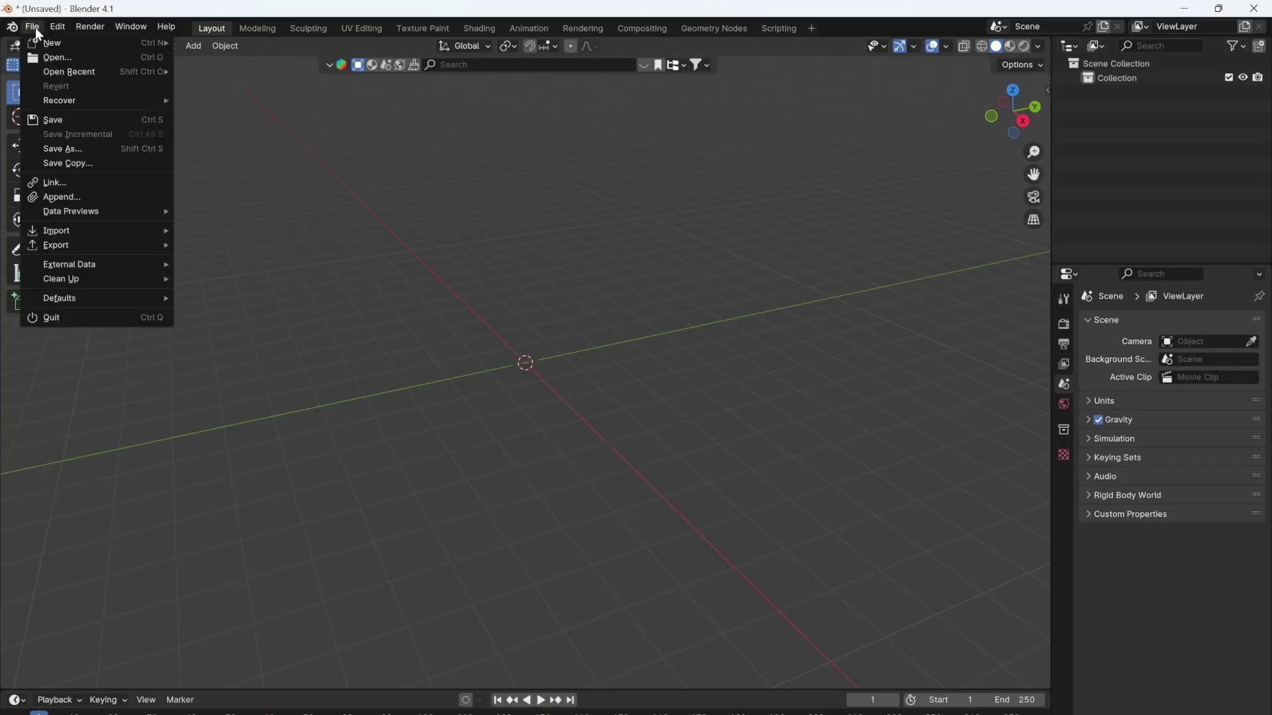
mouse_move(94, 233)
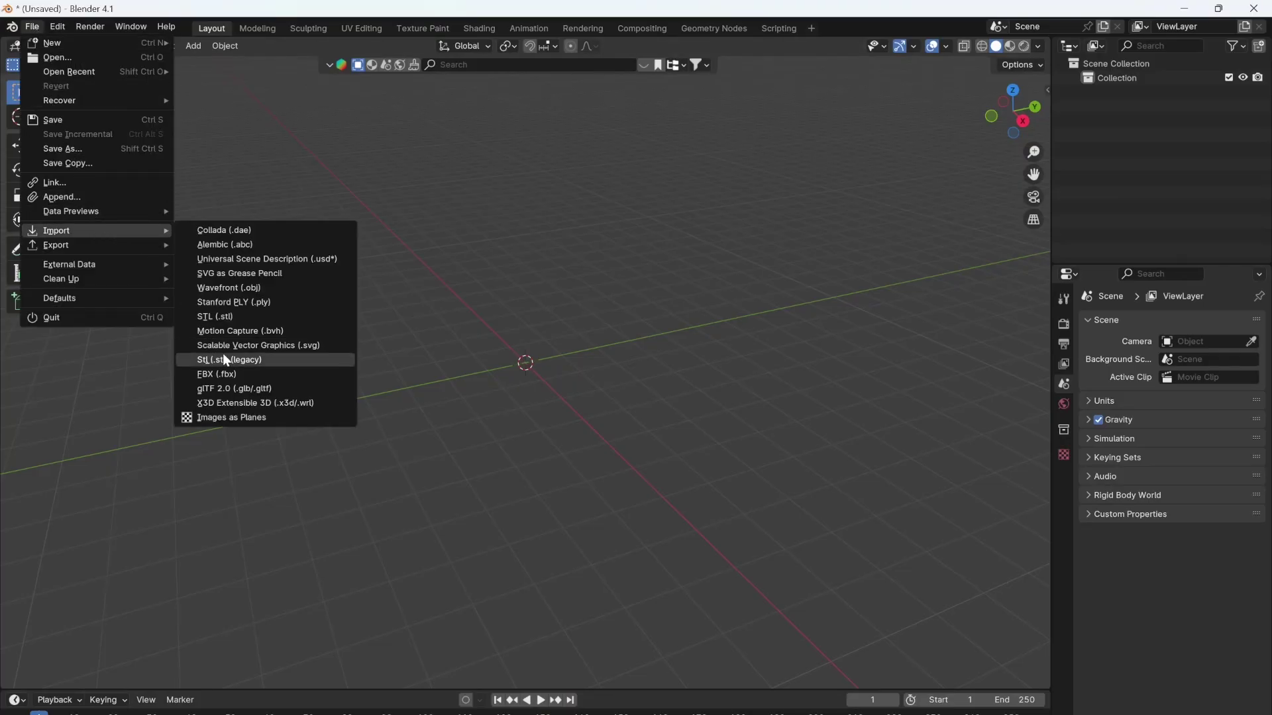
click(225, 372)
click(555, 514)
click(867, 562)
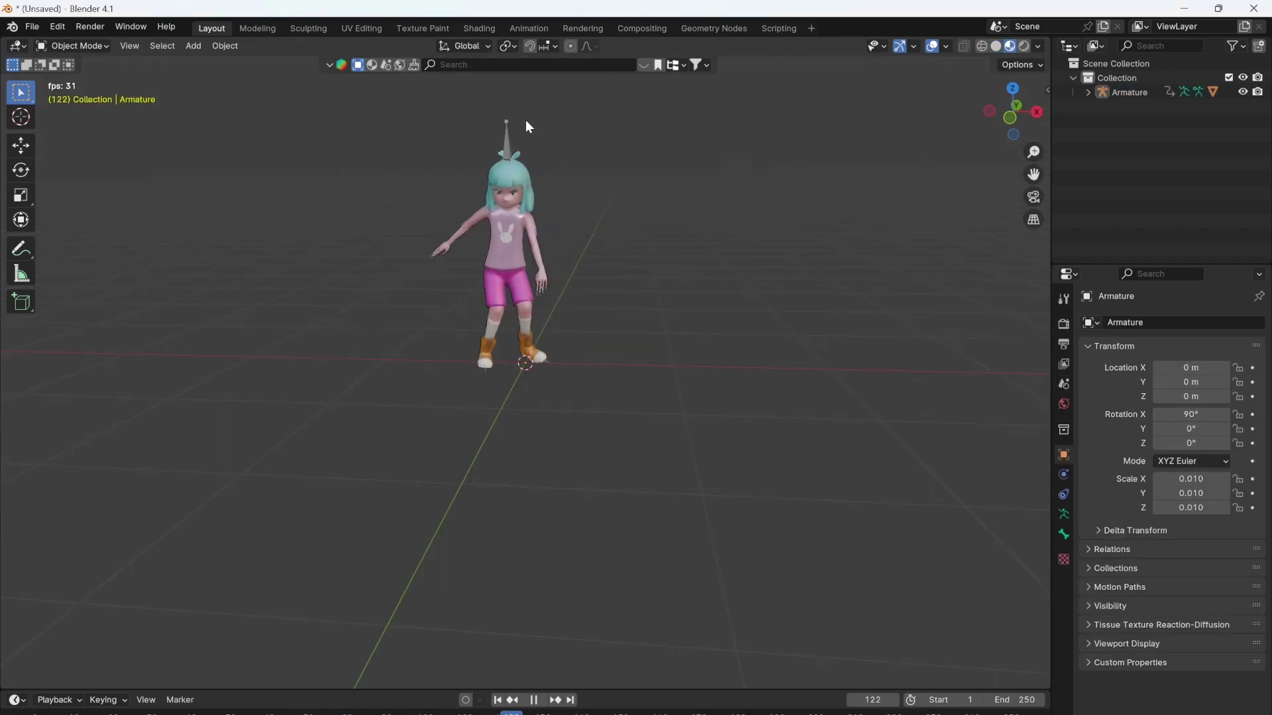
Stop playback and put the character's armature into Edit Mode
key(space)
click(485, 135)
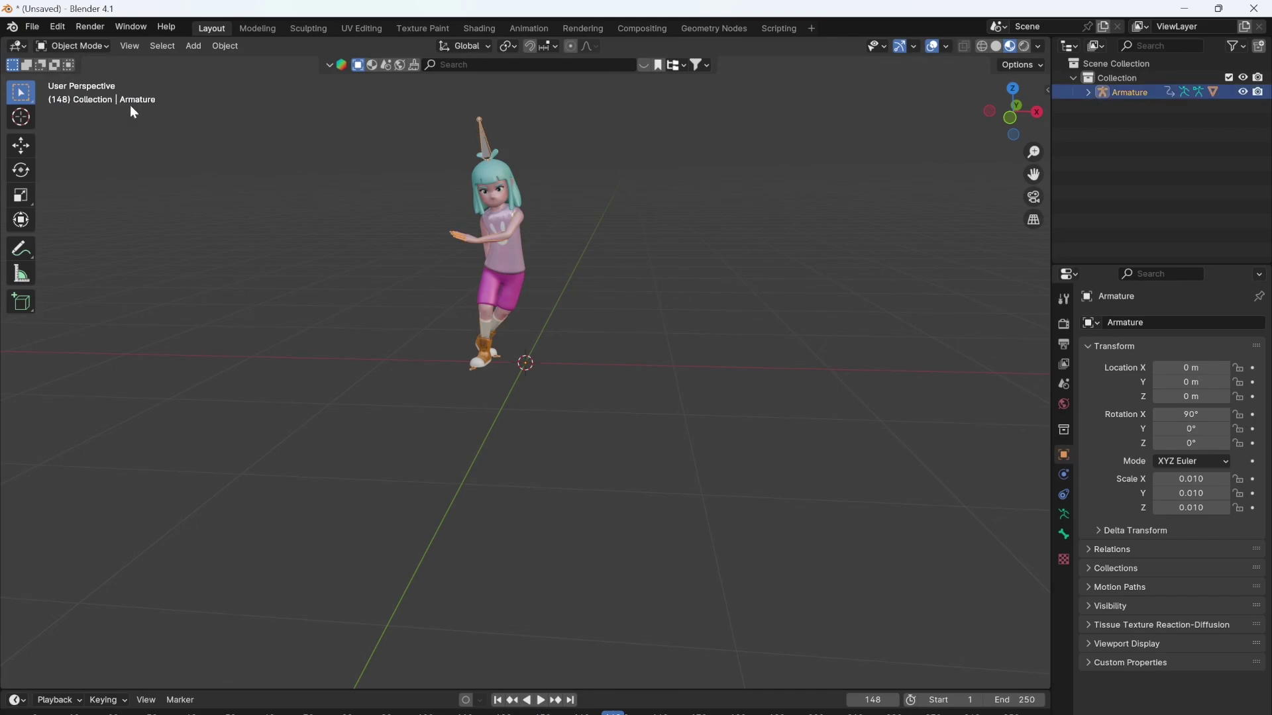
key(Tab)
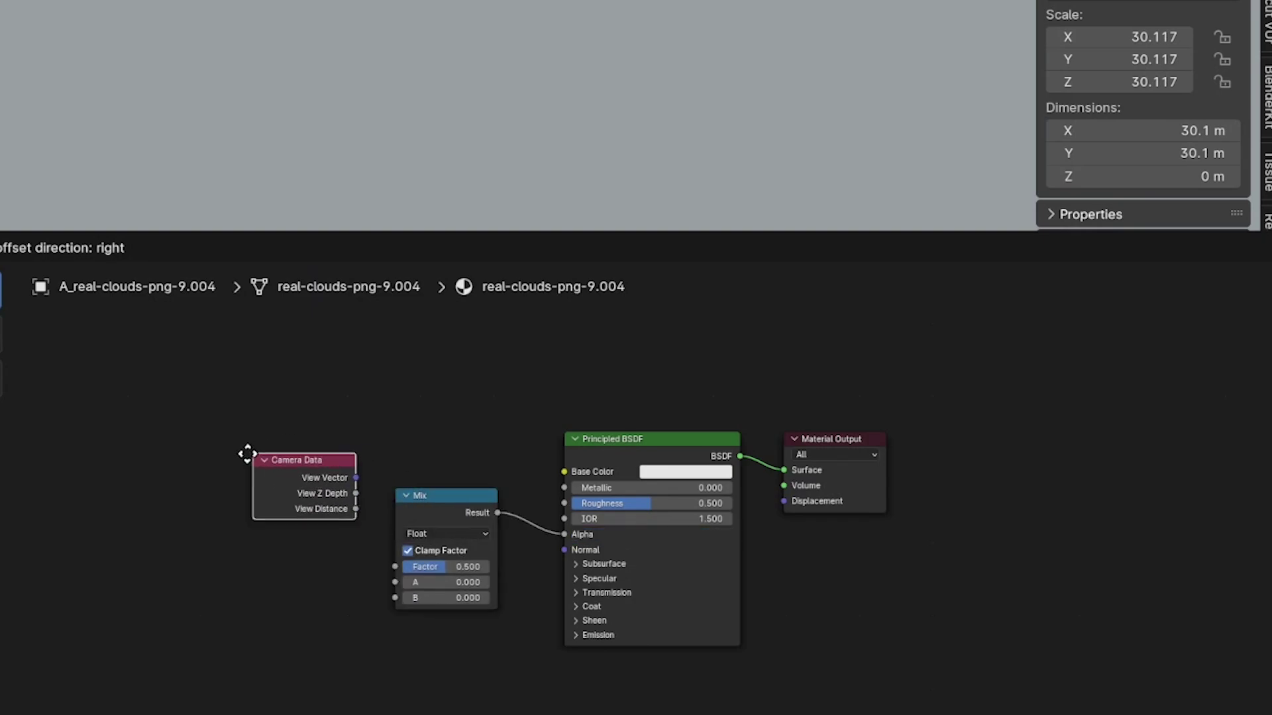
Add a Camera Data node and set the Mix node to Color with Multiply blending
click(153, 500)
click(439, 534)
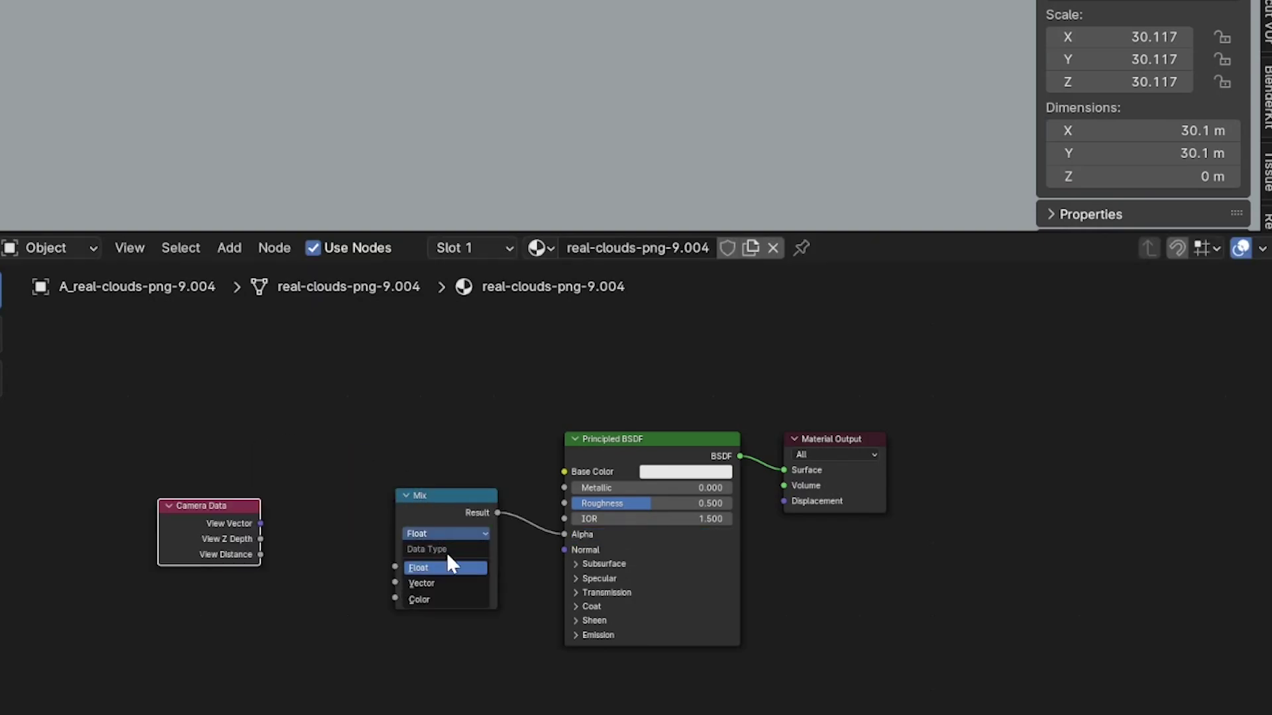
click(447, 549)
click(446, 550)
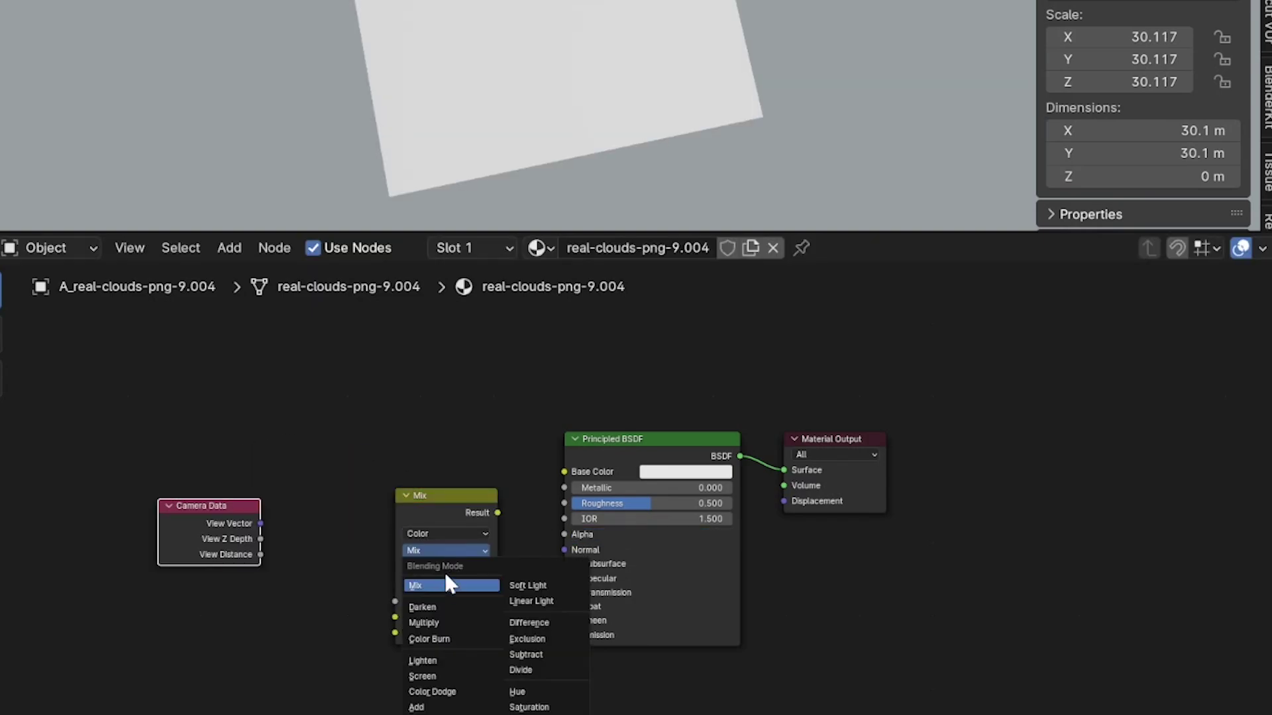
click(447, 624)
Add a Map Range node via the 'map ra' node search
key(shift+a)
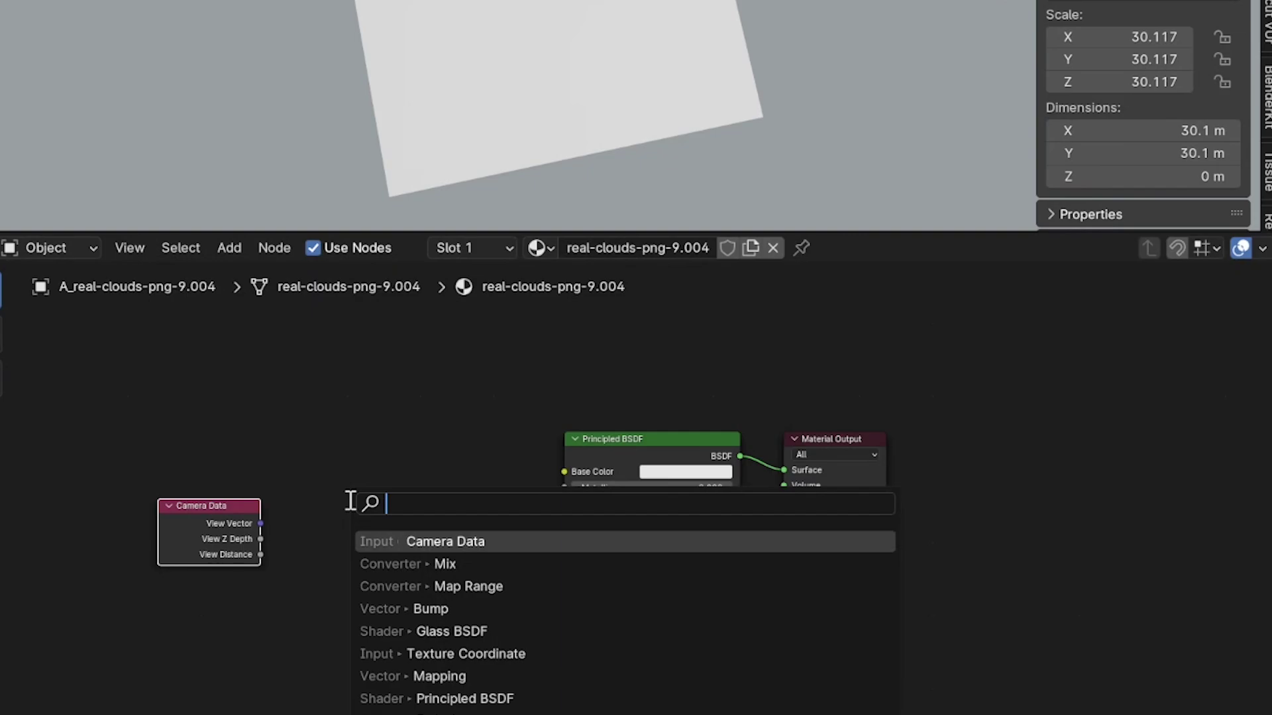
text(map ra)
key(Return)
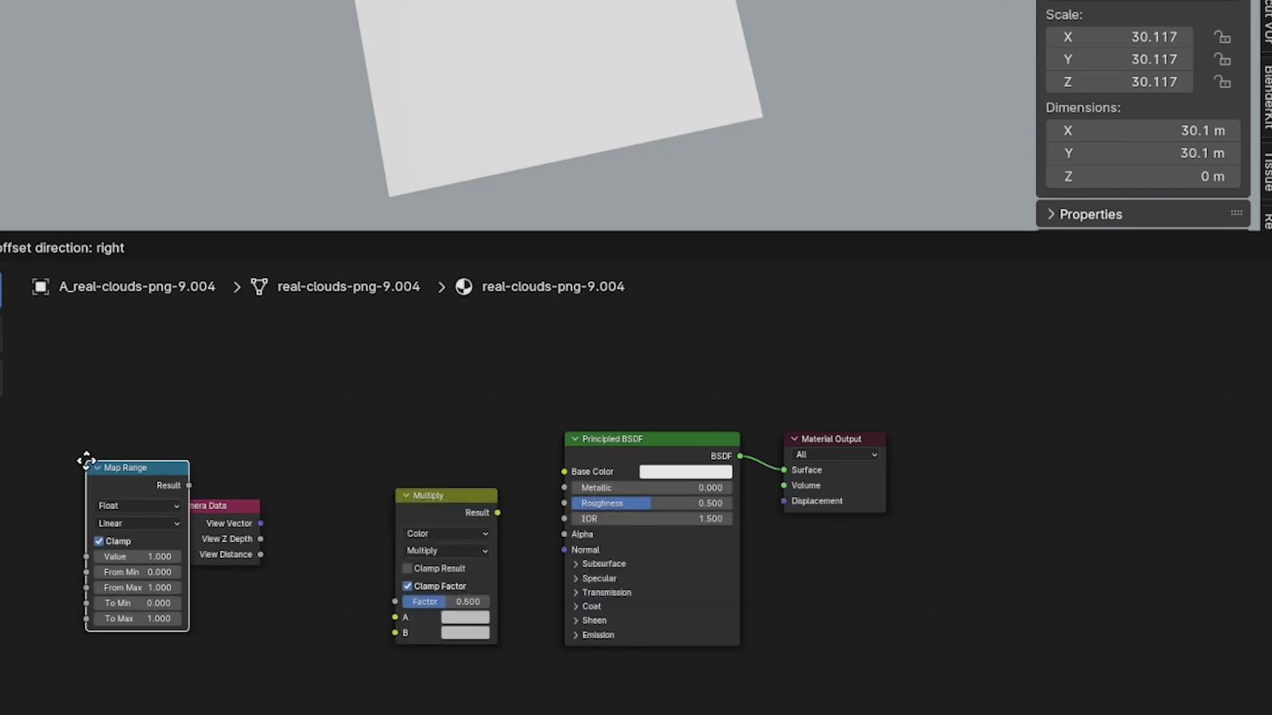
click(272, 583)
Bring in the real-clouds image and link its colour to Multiply and Base Color
key(alt+Tab)
click(453, 108)
drag(452, 108, 59, 659)
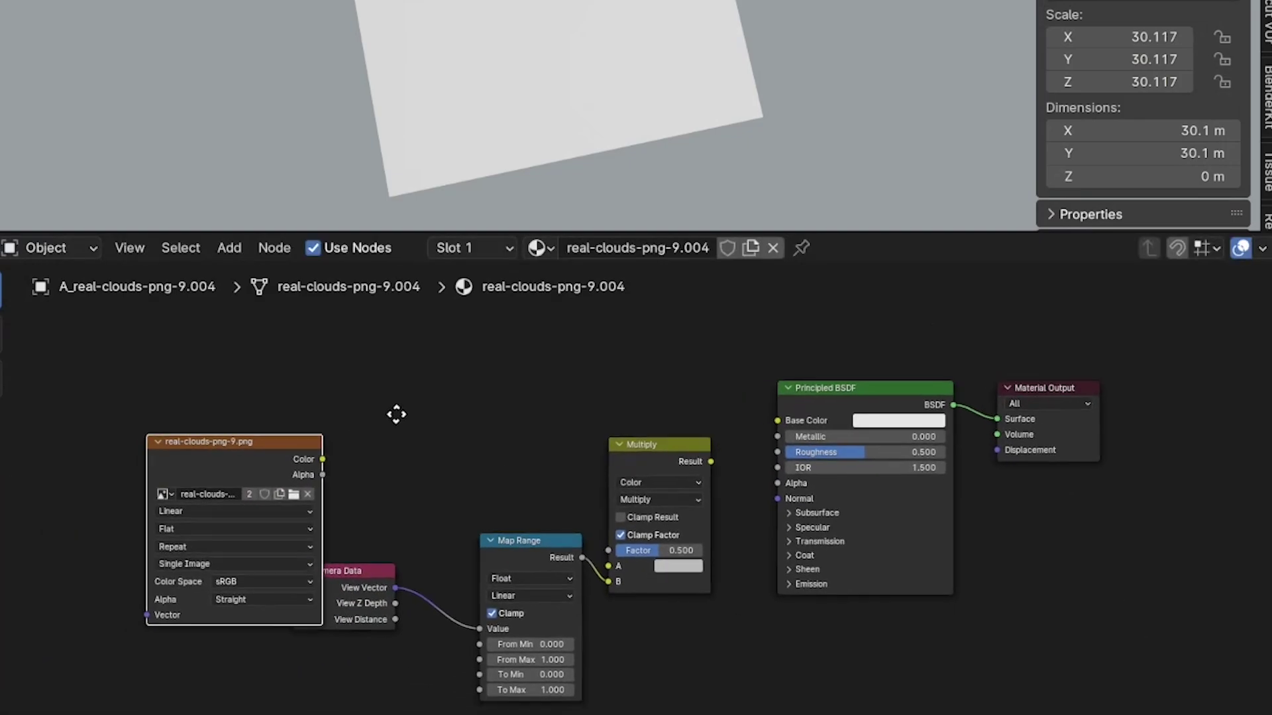
click(263, 440)
drag(284, 464, 491, 545)
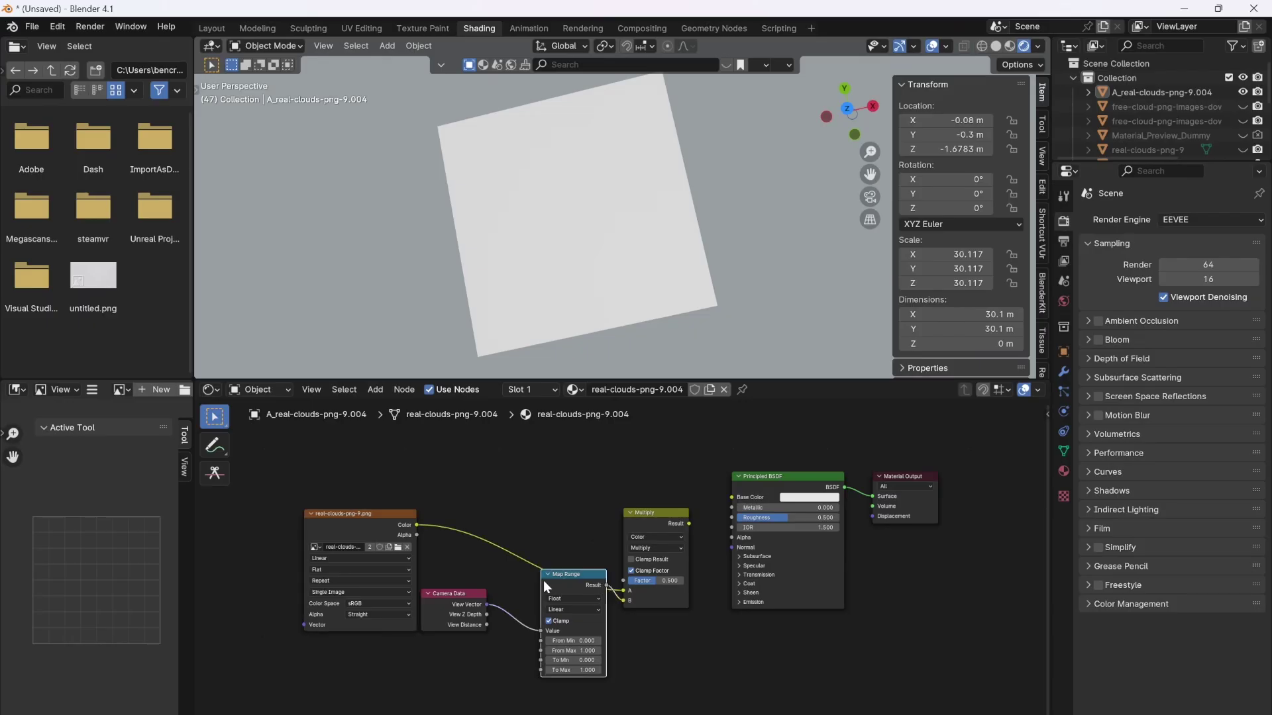
drag(544, 580, 529, 609)
drag(416, 525, 722, 499)
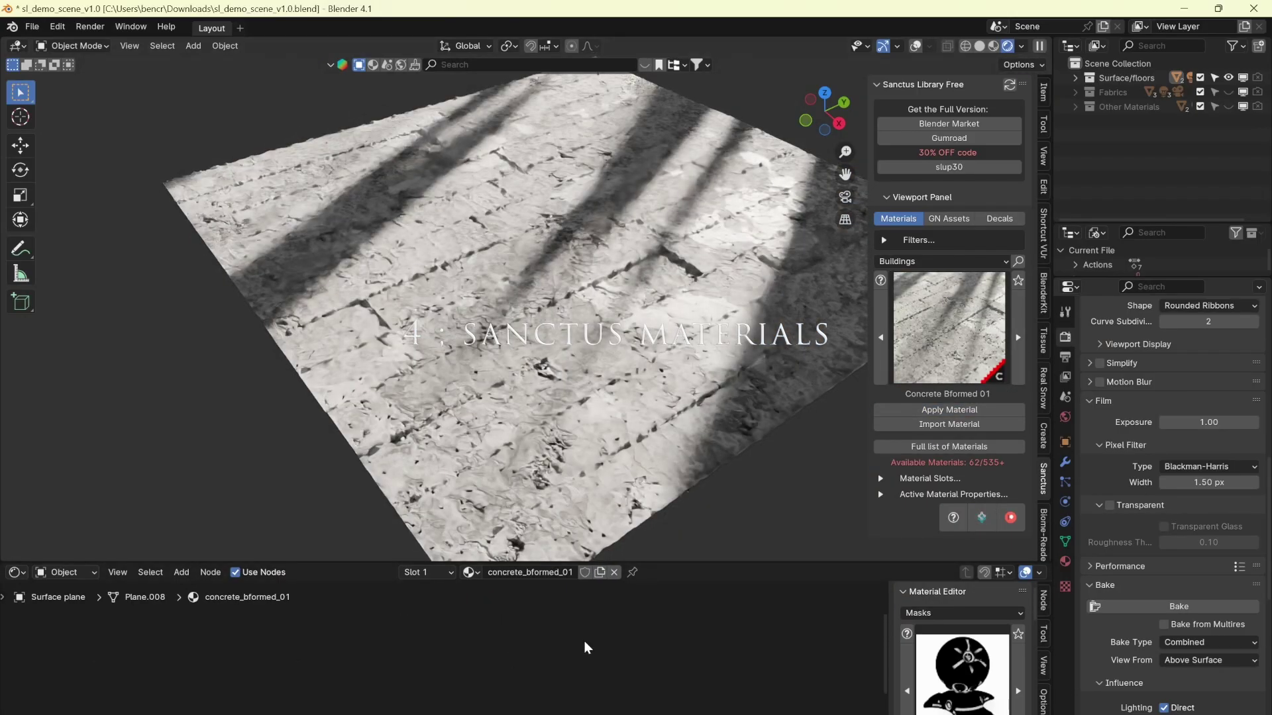
Edit the Planks Height value in the Sanctus material node group
scroll(417, 649, up, 4)
click(417, 650)
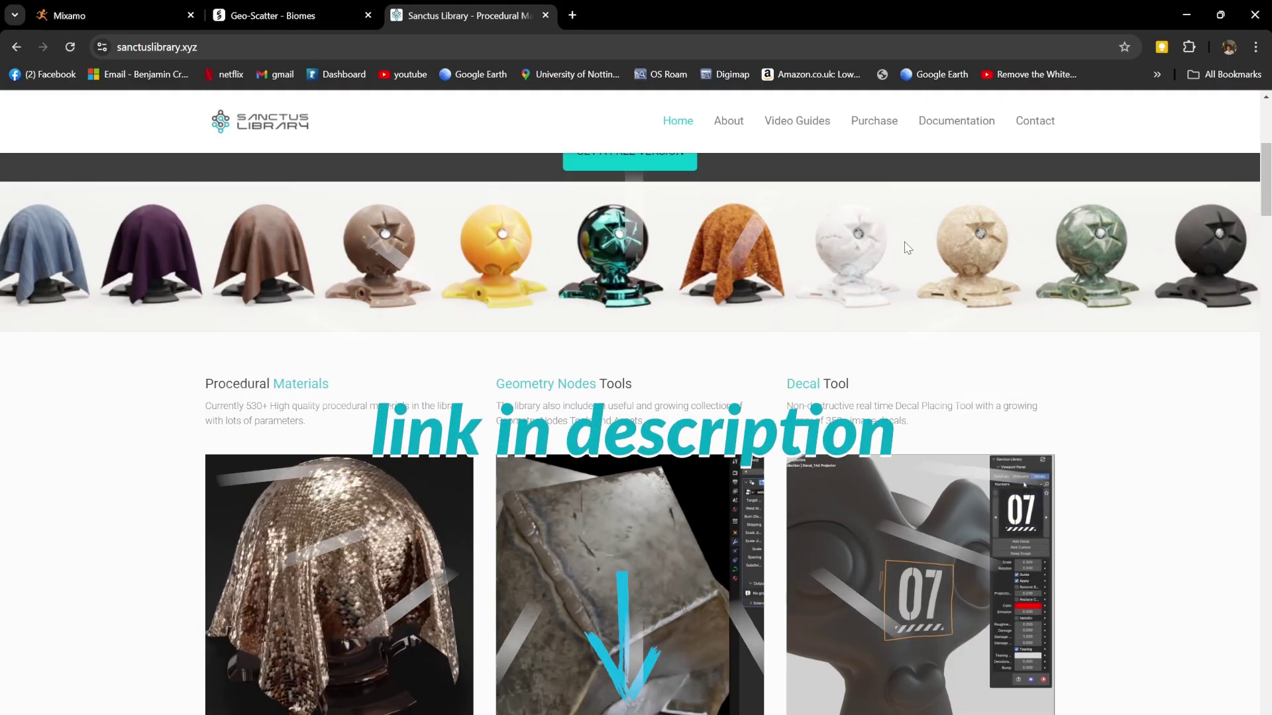
scroll(905, 244, down, 2)
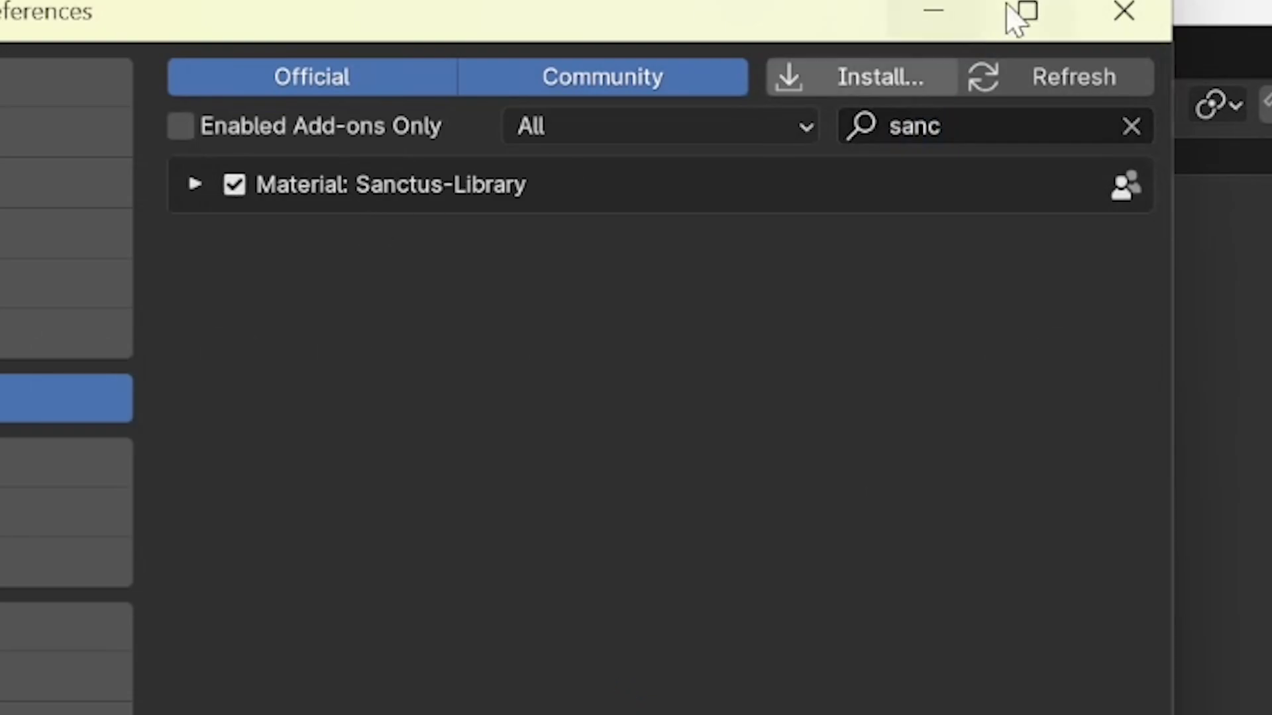
Add a plane and apply the Sanctus Concrete Bformed 01 material to it
click(1147, 23)
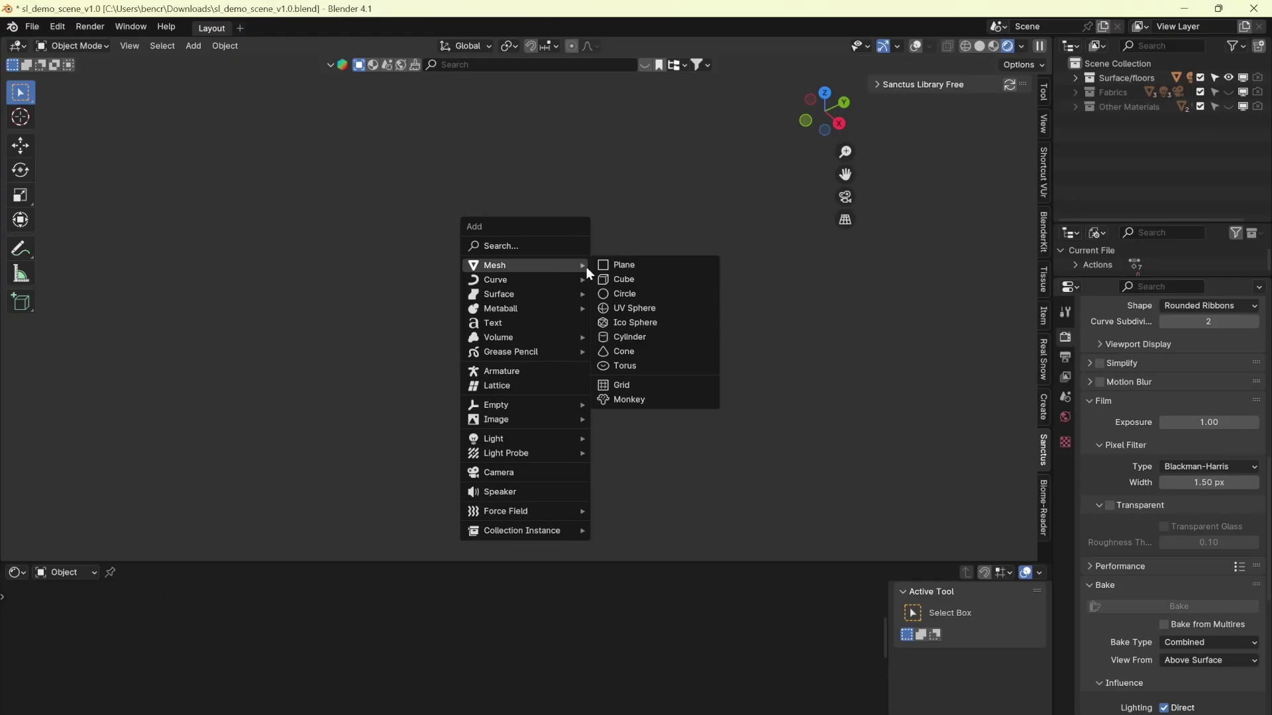
click(610, 264)
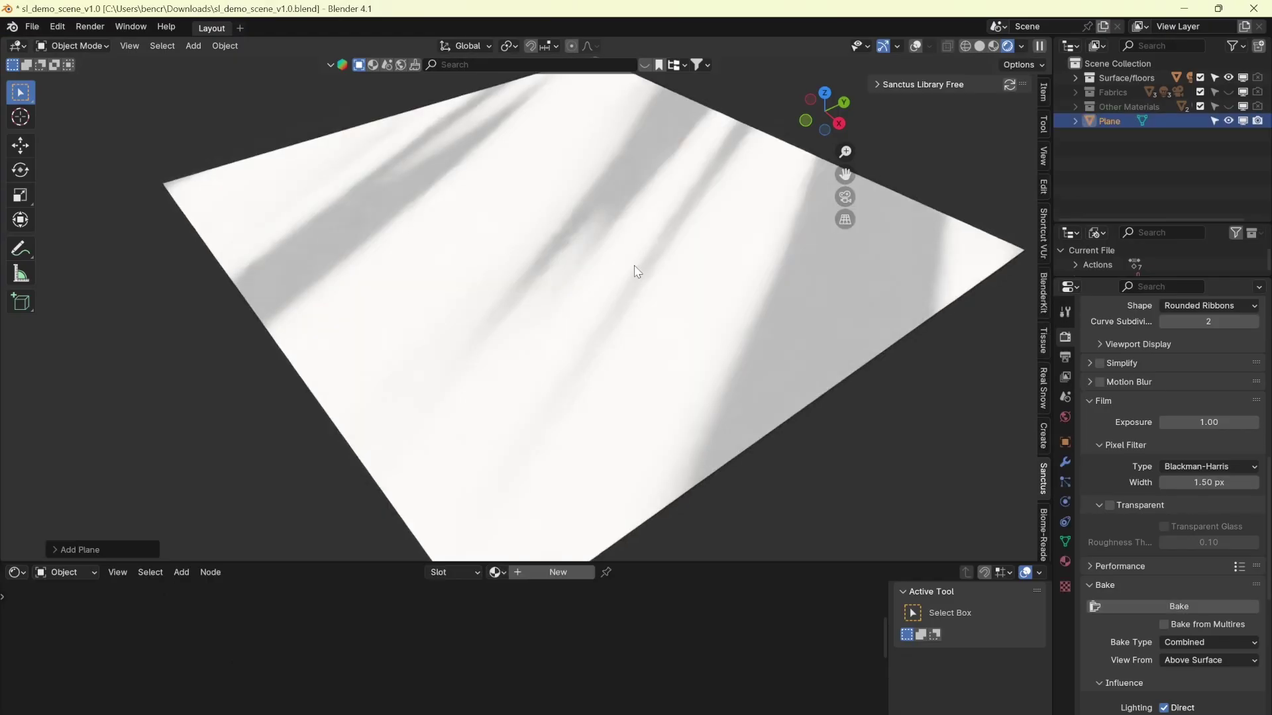
click(878, 85)
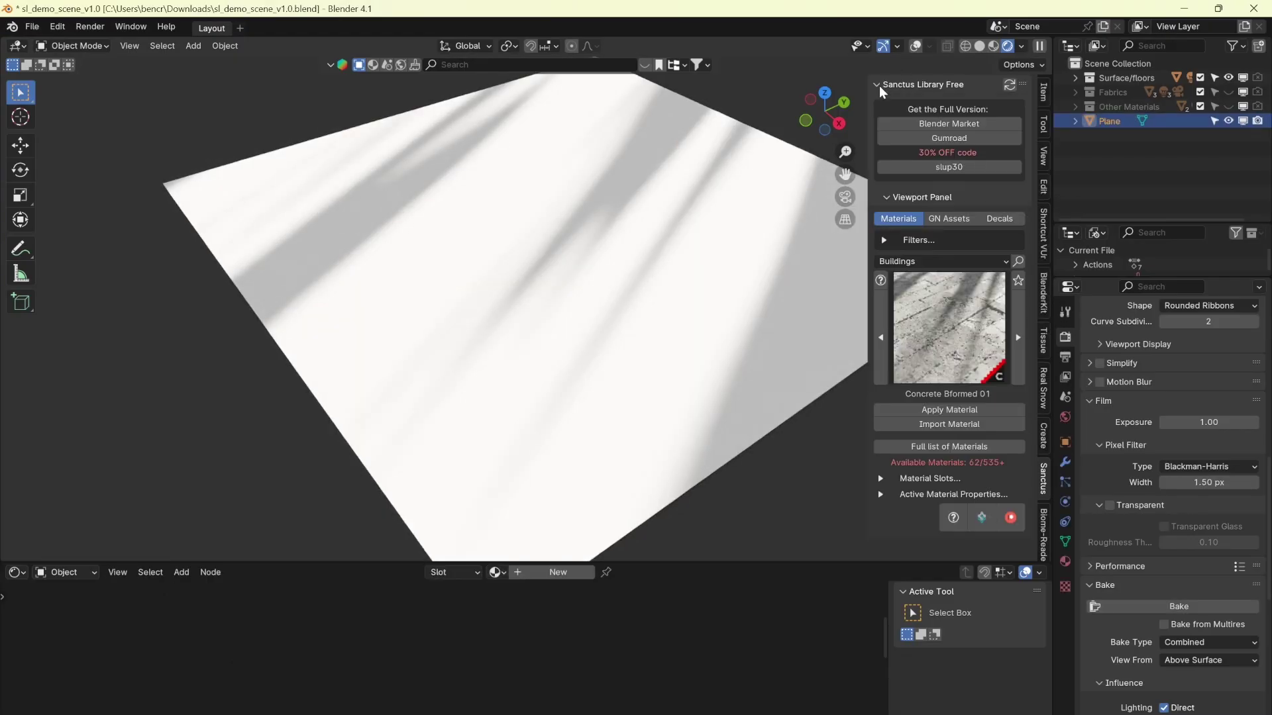
click(982, 410)
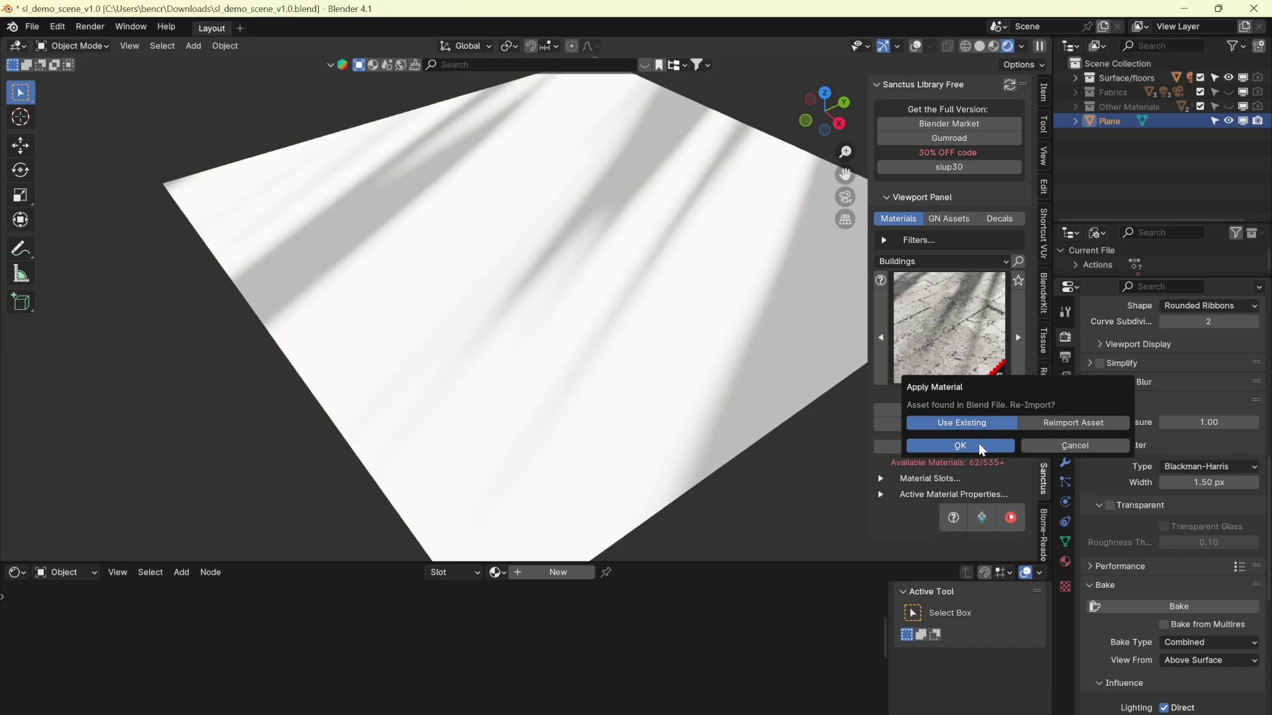
click(982, 447)
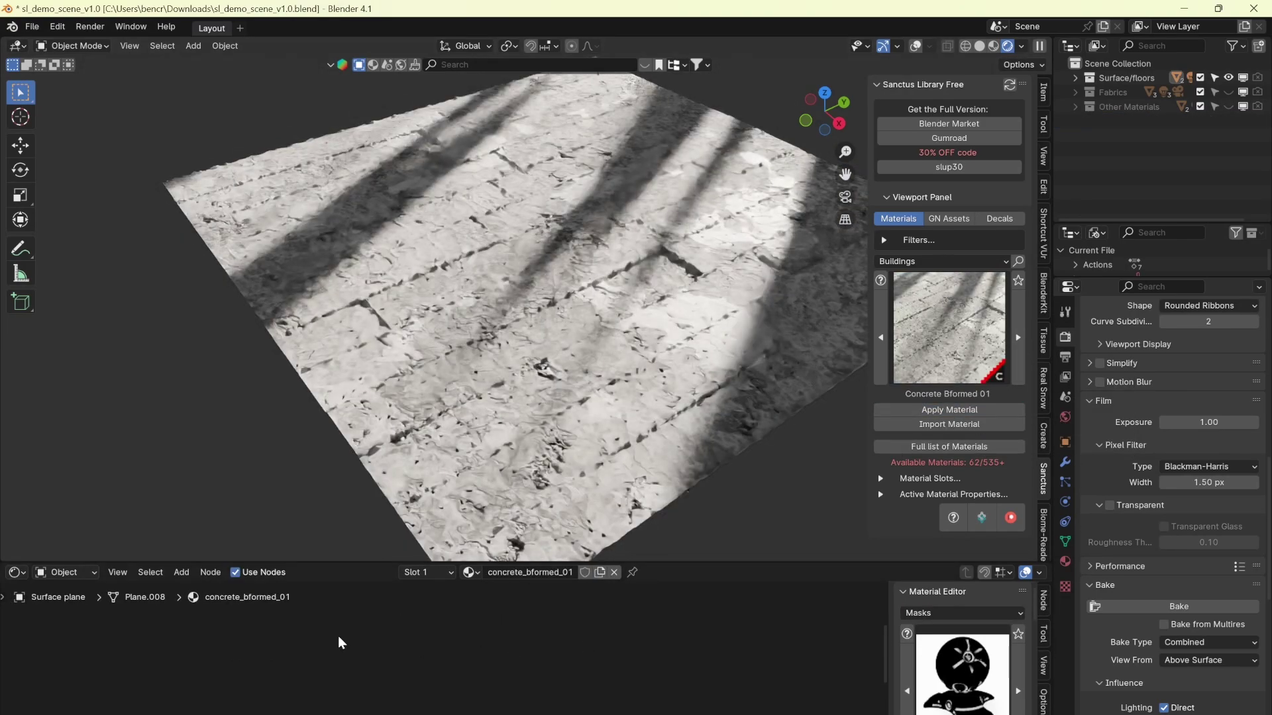
scroll(340, 642, up, 3)
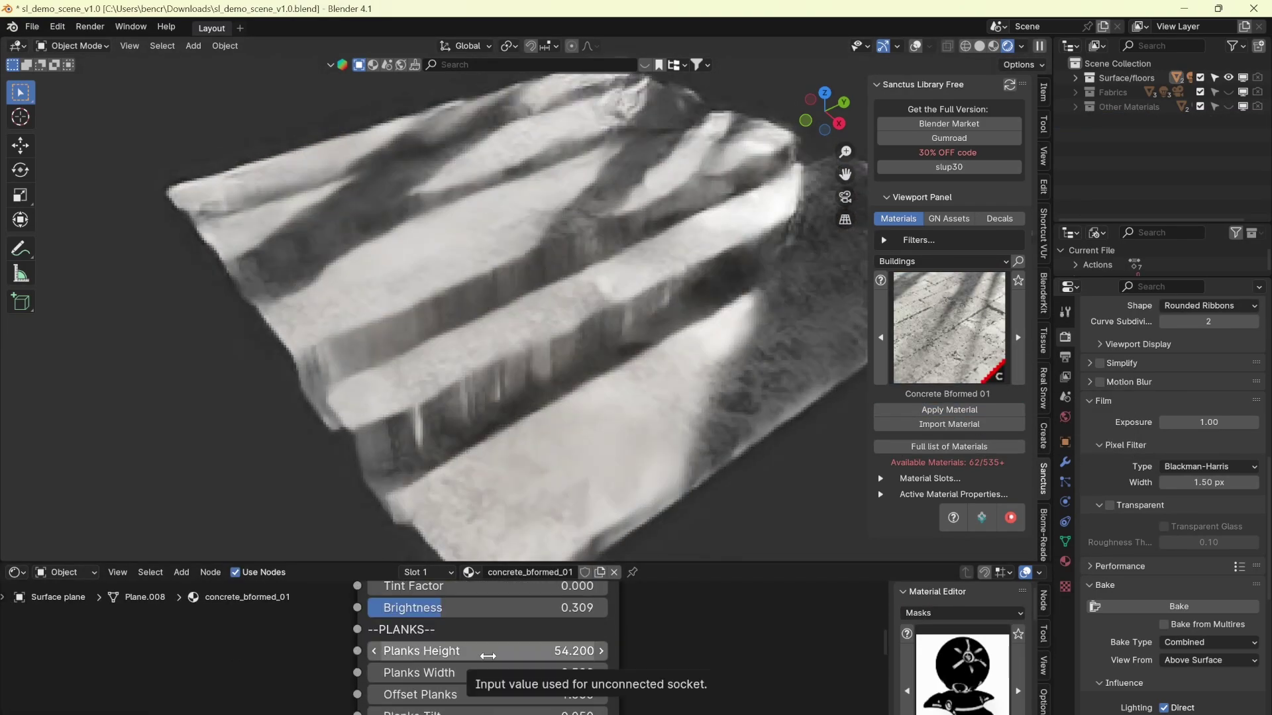
scroll(715, 630, down, 5)
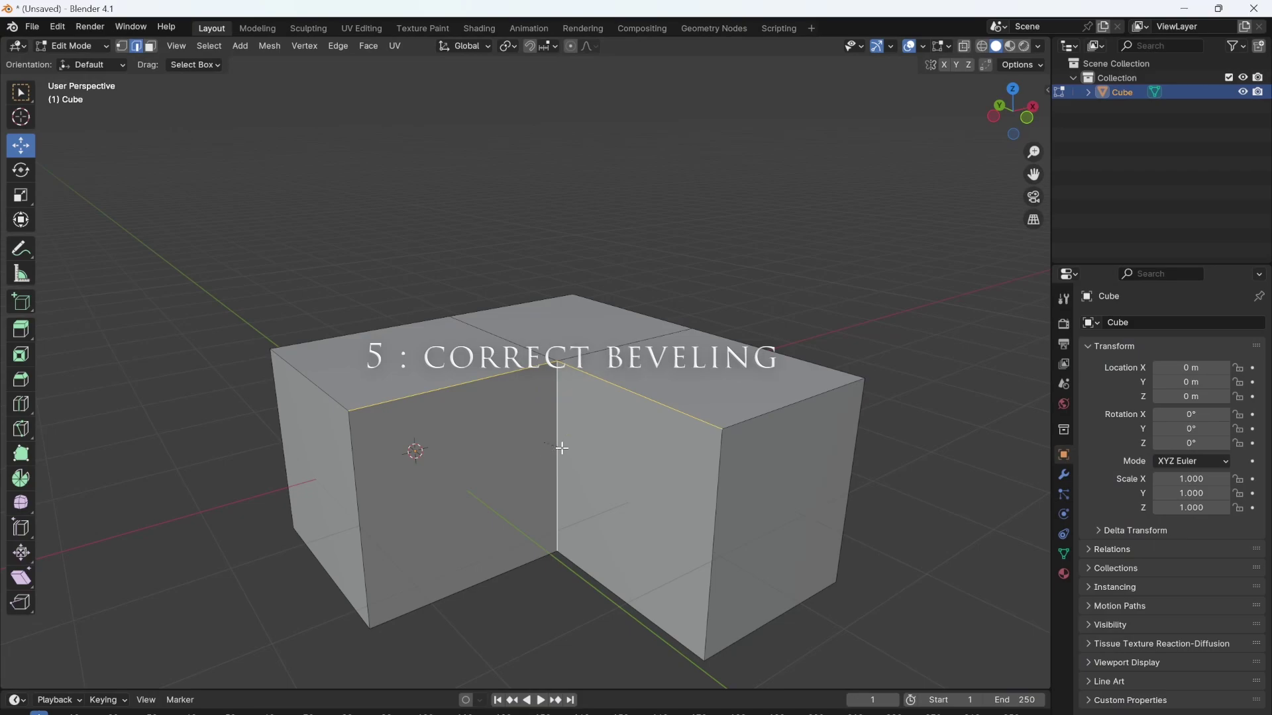
Bevel the inner corner edges with 7 segments and an Arc outer miter
scroll(500, 470, up, 6)
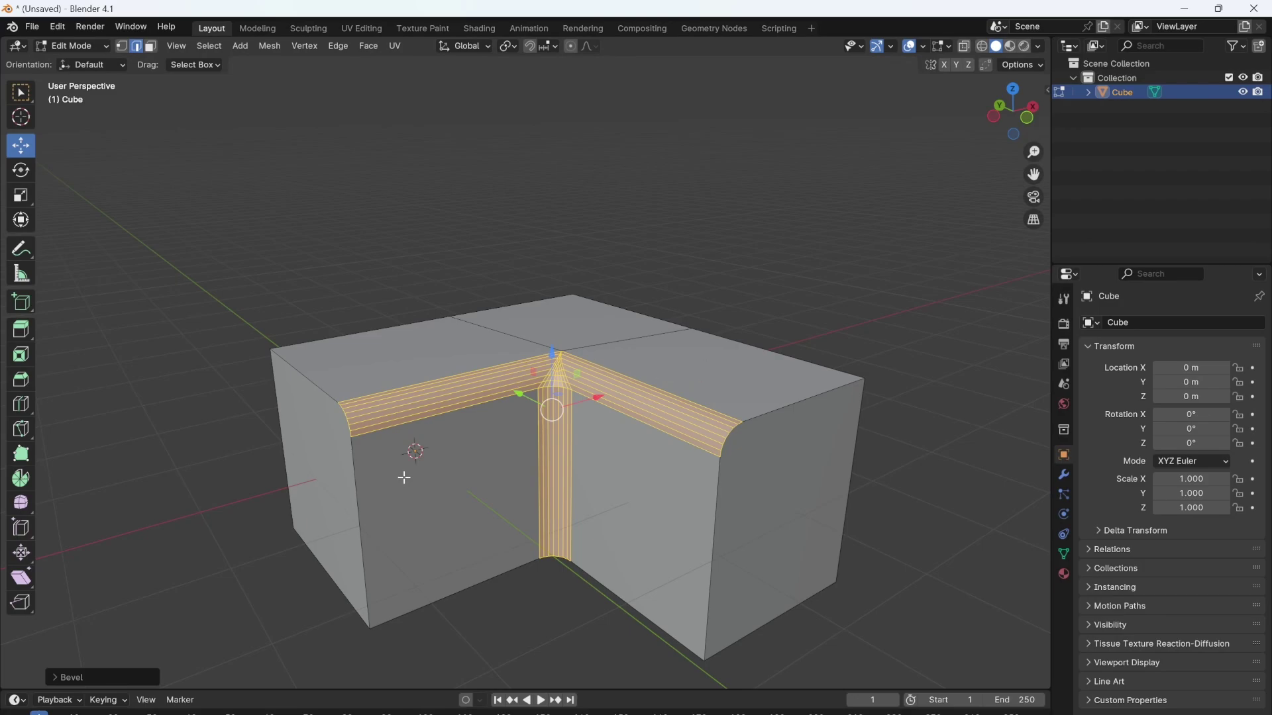
key(ctrl+z)
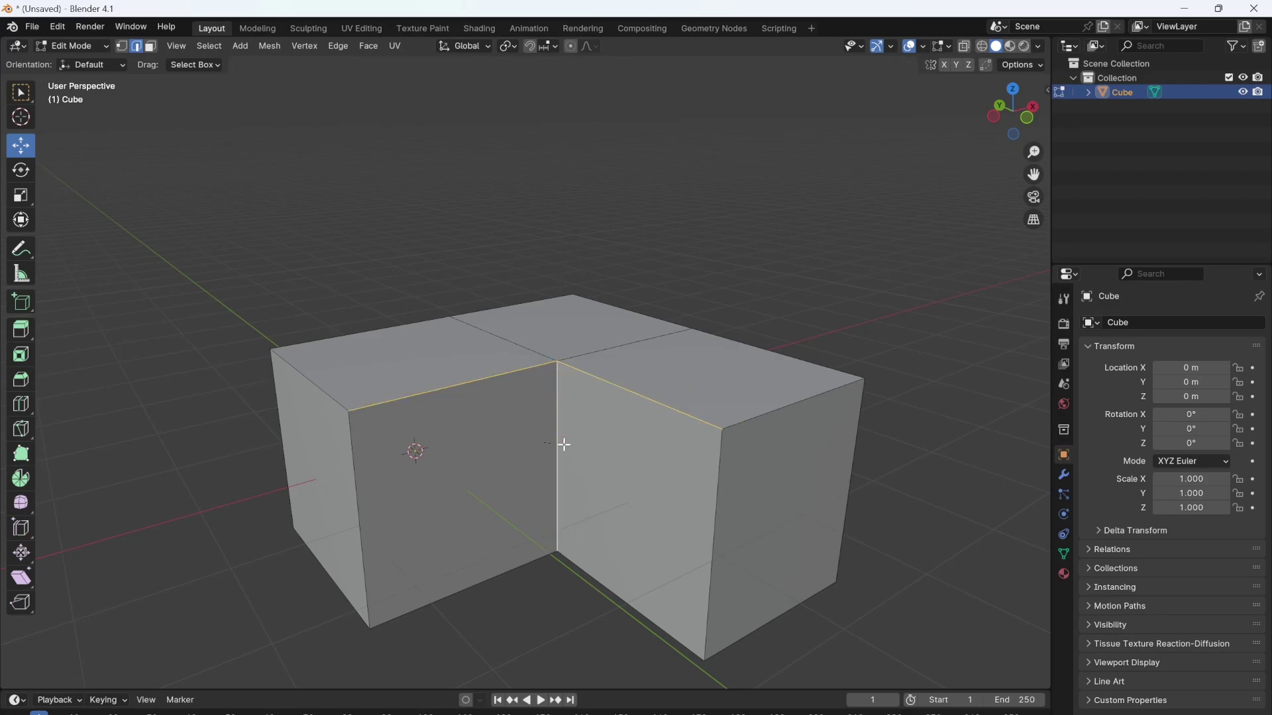
key(ctrl+b)
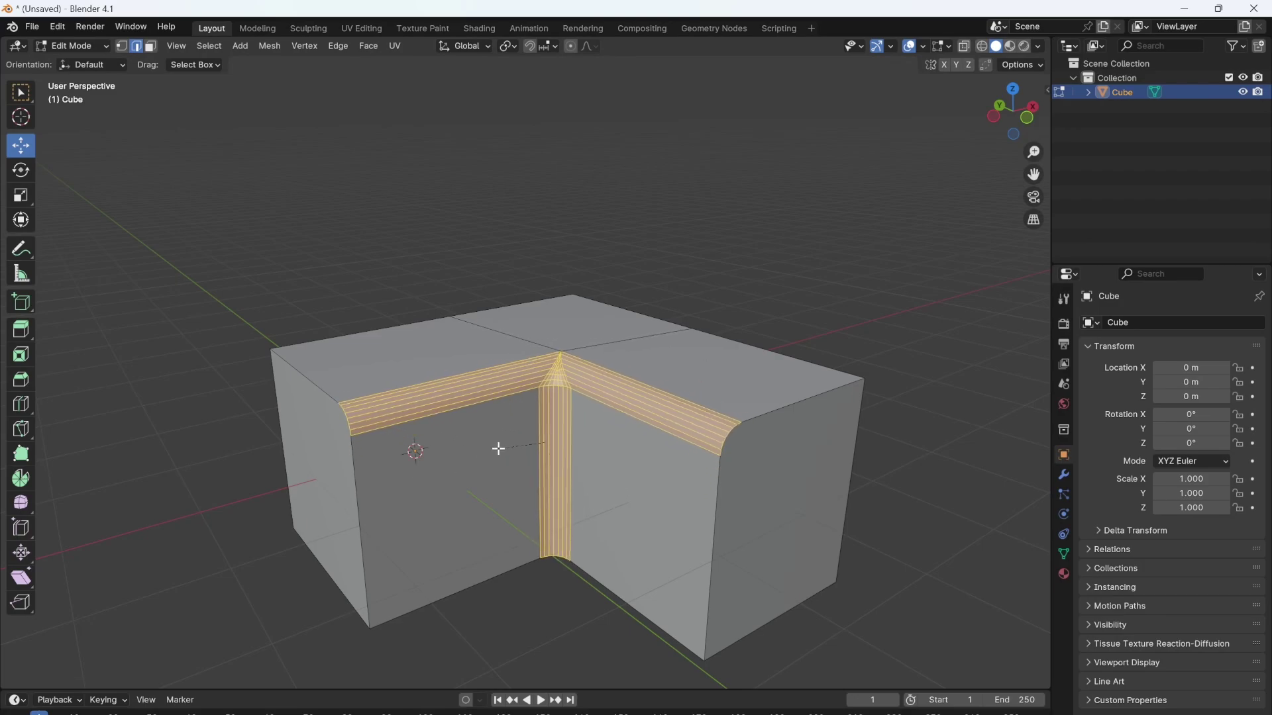
click(503, 447)
click(55, 679)
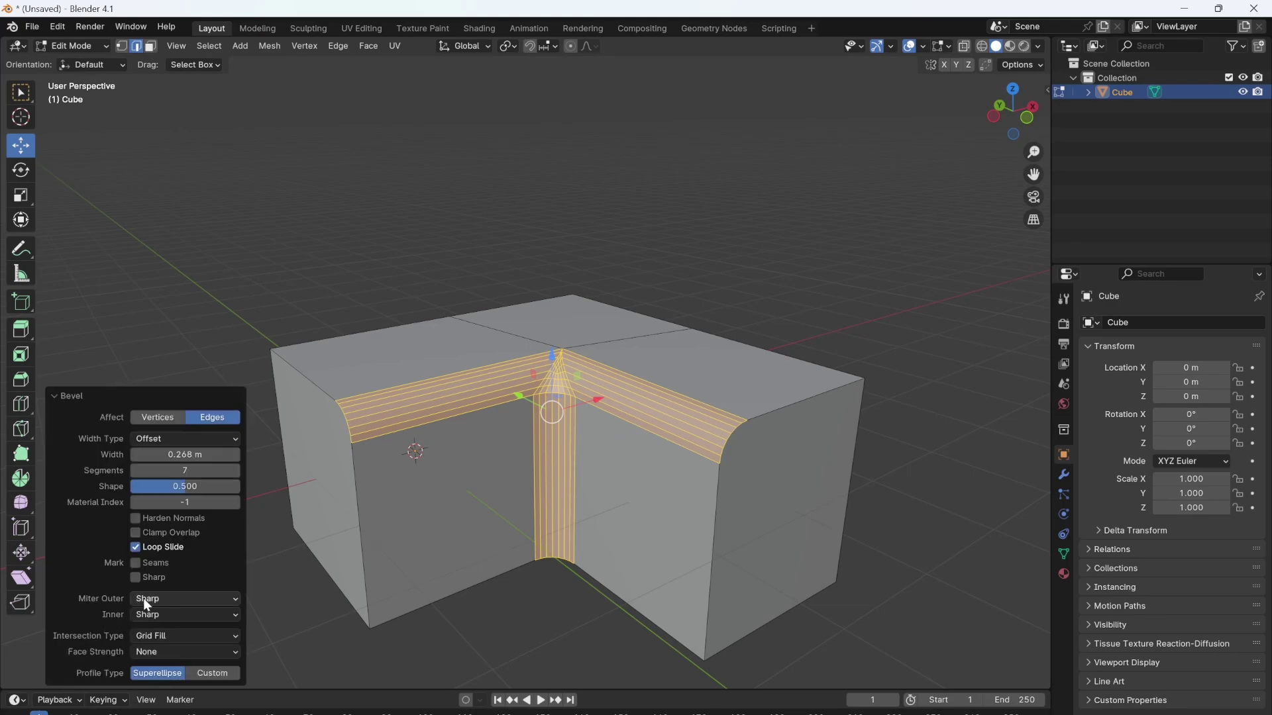
click(186, 599)
click(156, 649)
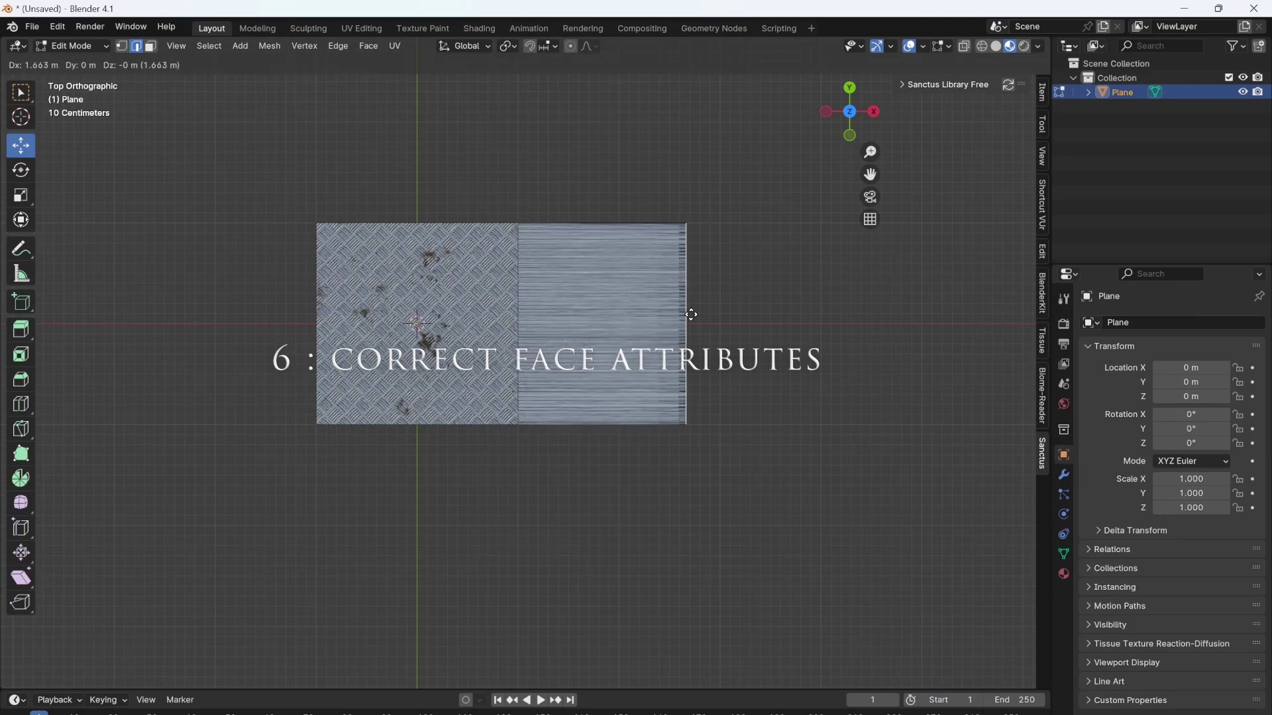
Extrude the plane's right edge, inspect the stretched texture, undo it and enable Correct Face Attributes
click(702, 357)
key(Tab)
middle_drag(805, 388, 771, 308)
key(KP_7)
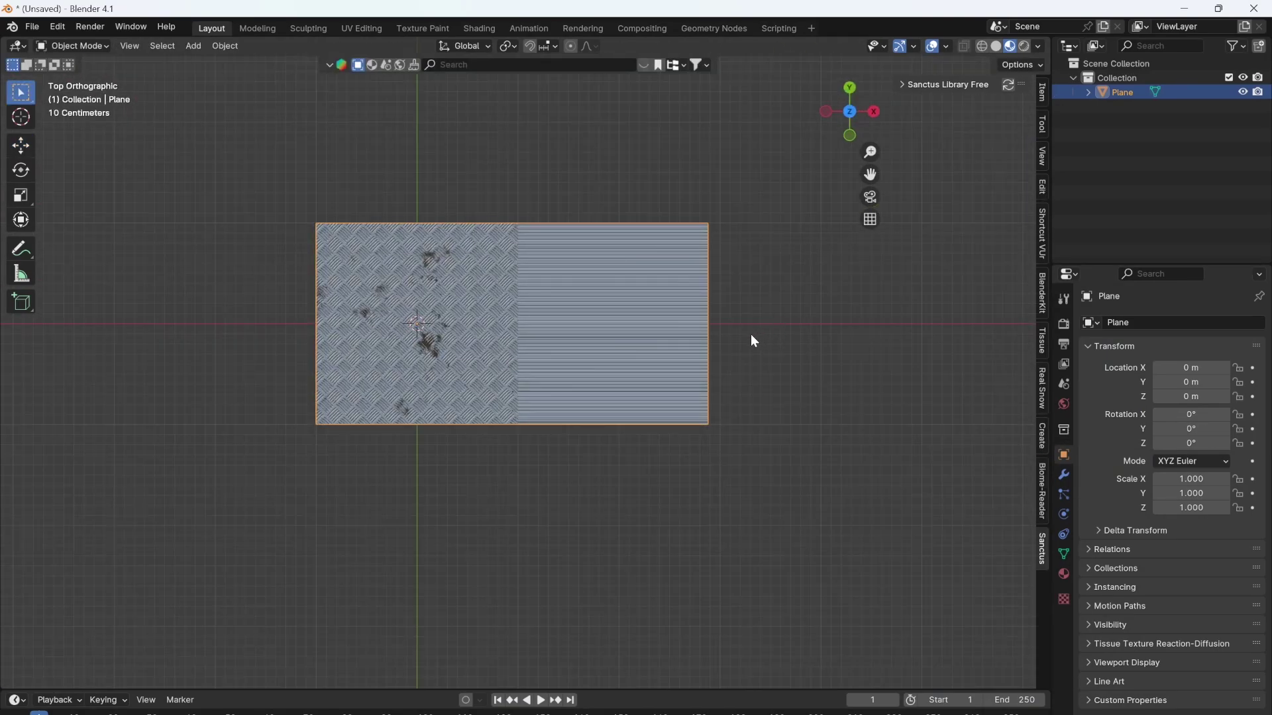
key(Tab)
key(h)
click(1022, 64)
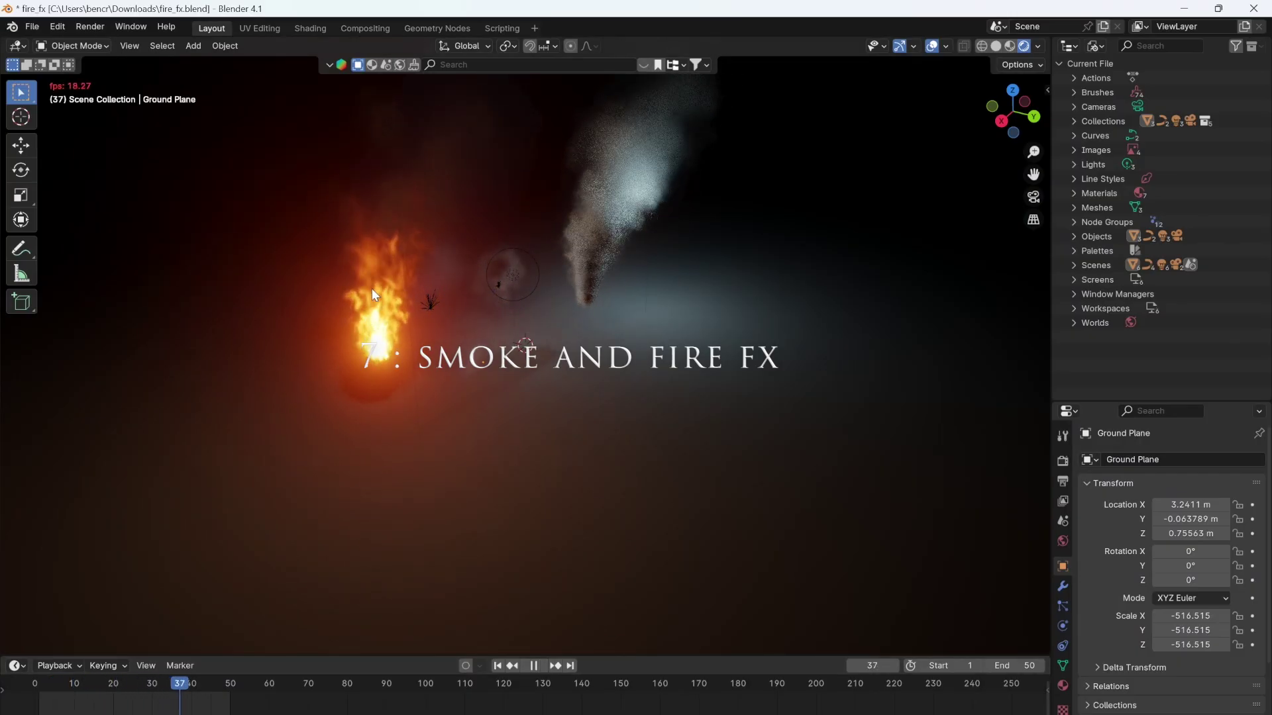
Switch the viewport to Material Preview so the fire volume renders
scroll(371, 288, up, 3)
scroll(371, 288, up, 6)
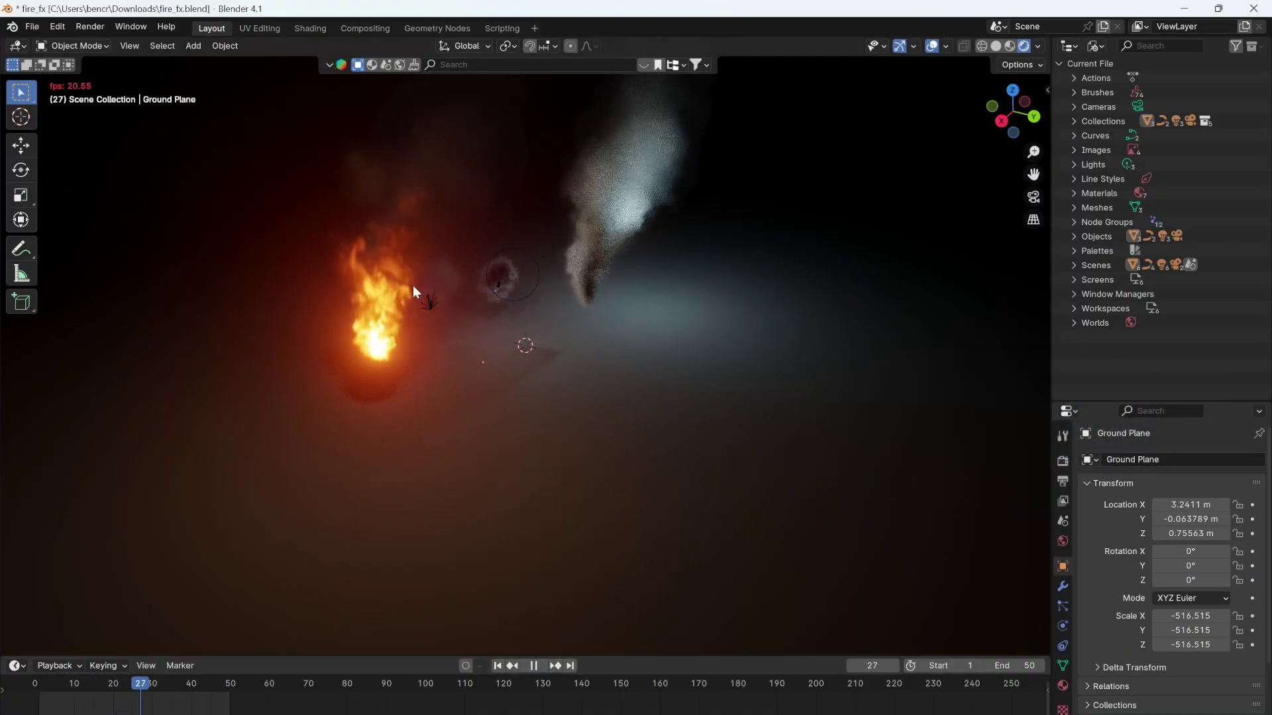
scroll(371, 288, up, 3)
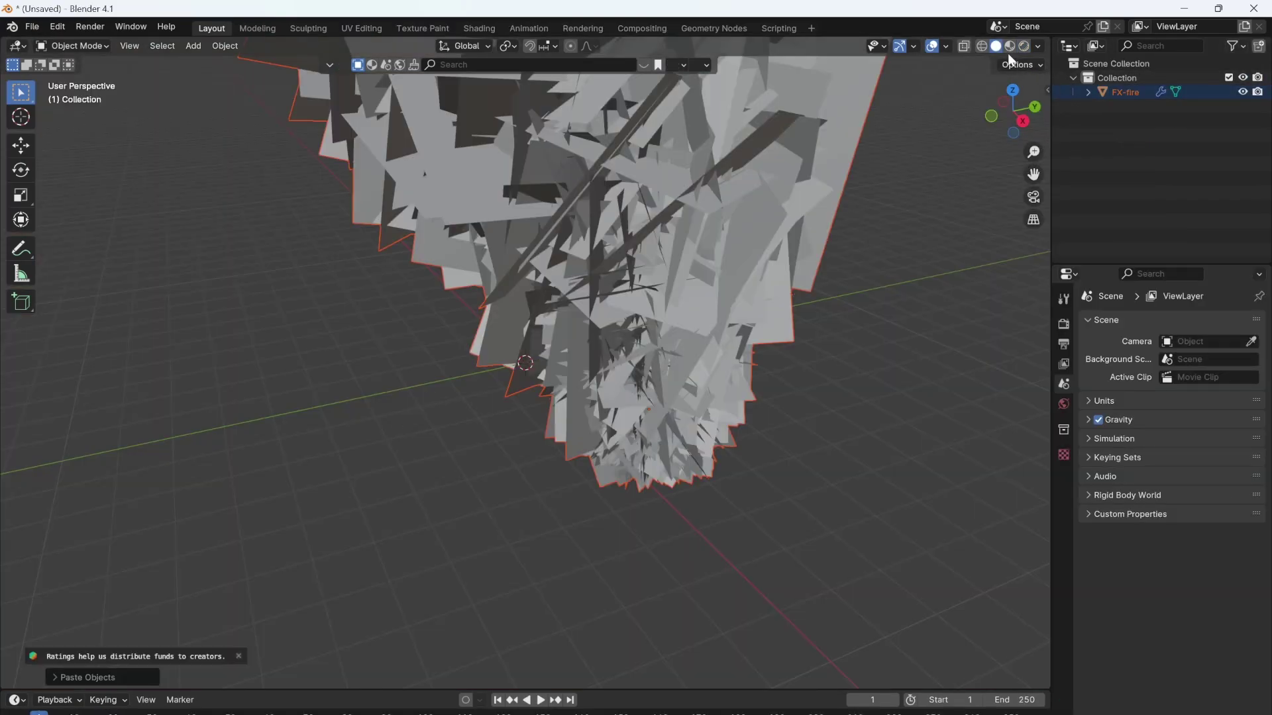
click(1009, 45)
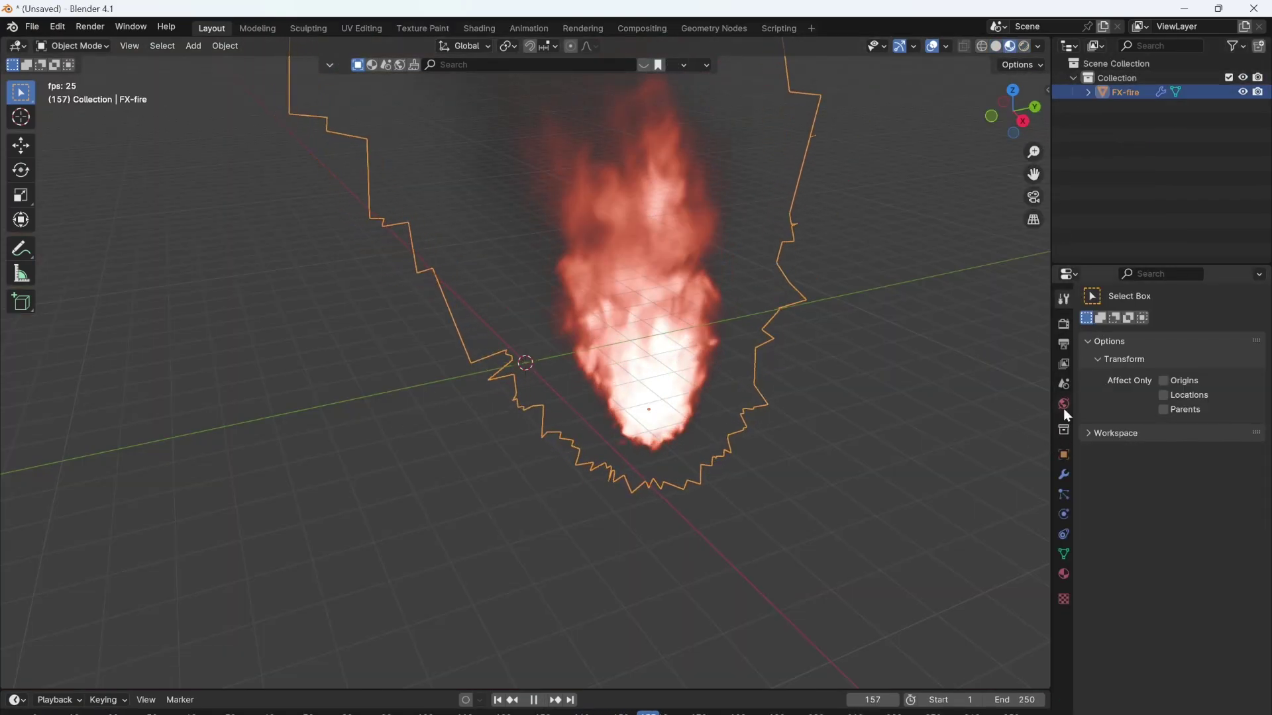
Set the smoke_planes modifier to lifetime 217, spread 2.220, duration 209 with sideways wind
click(1063, 475)
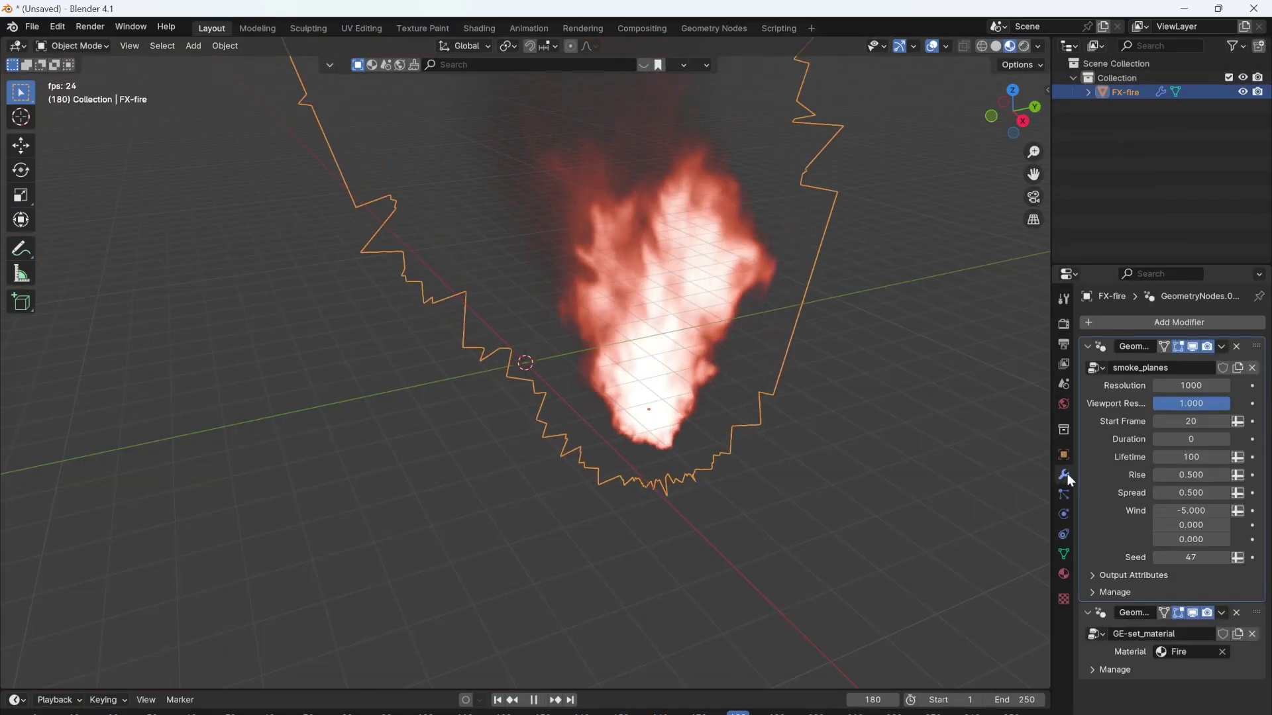
drag(1184, 391, 1178, 391)
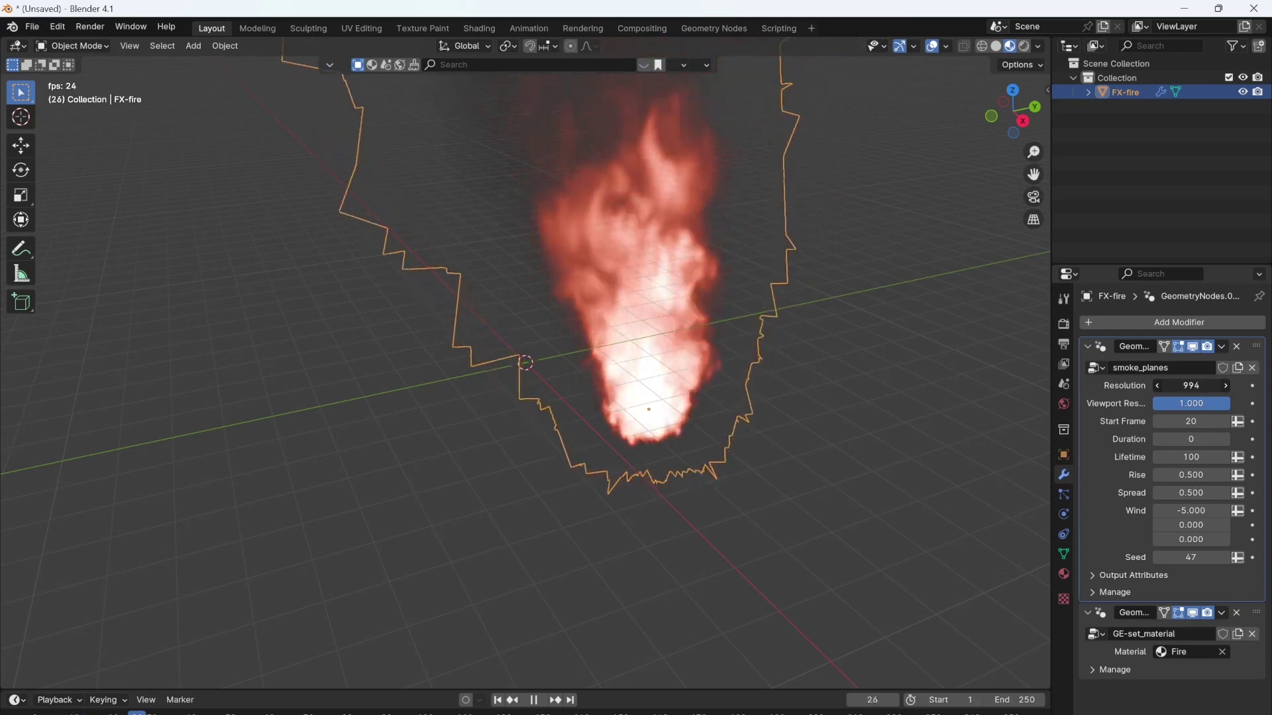
drag(1191, 457, 1239, 457)
drag(1191, 493, 1149, 524)
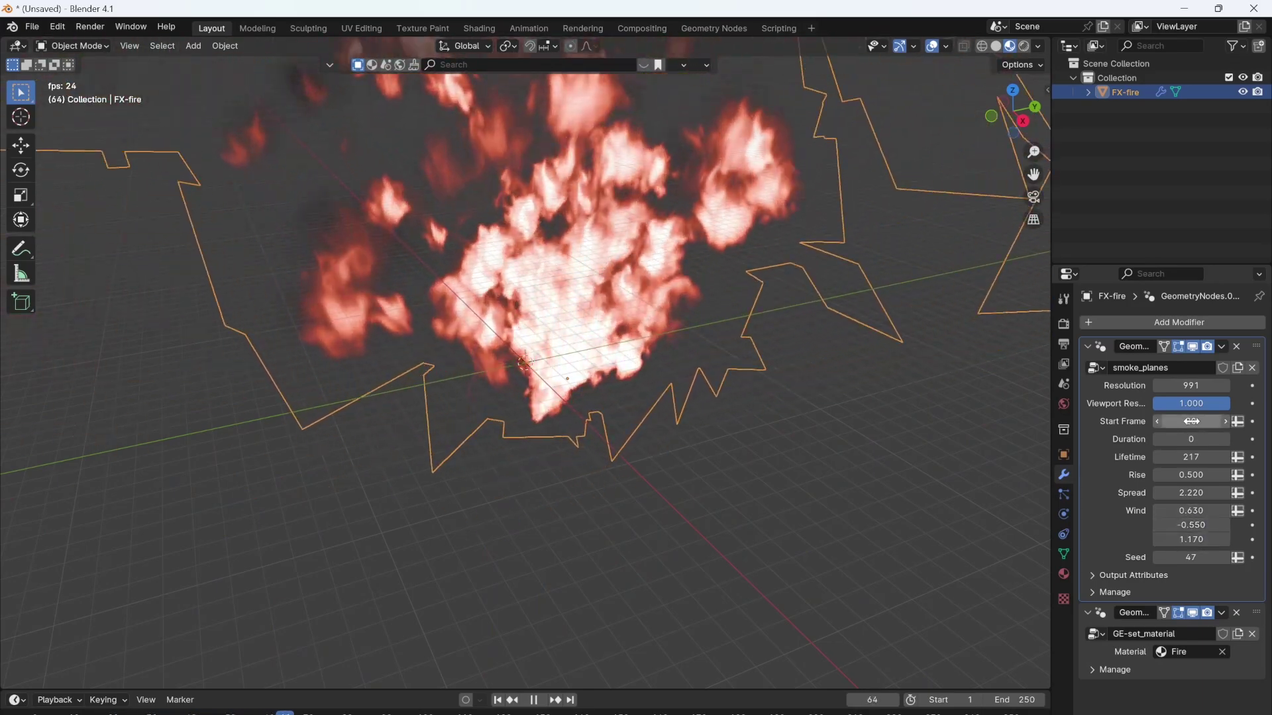
drag(1190, 439, 939, 438)
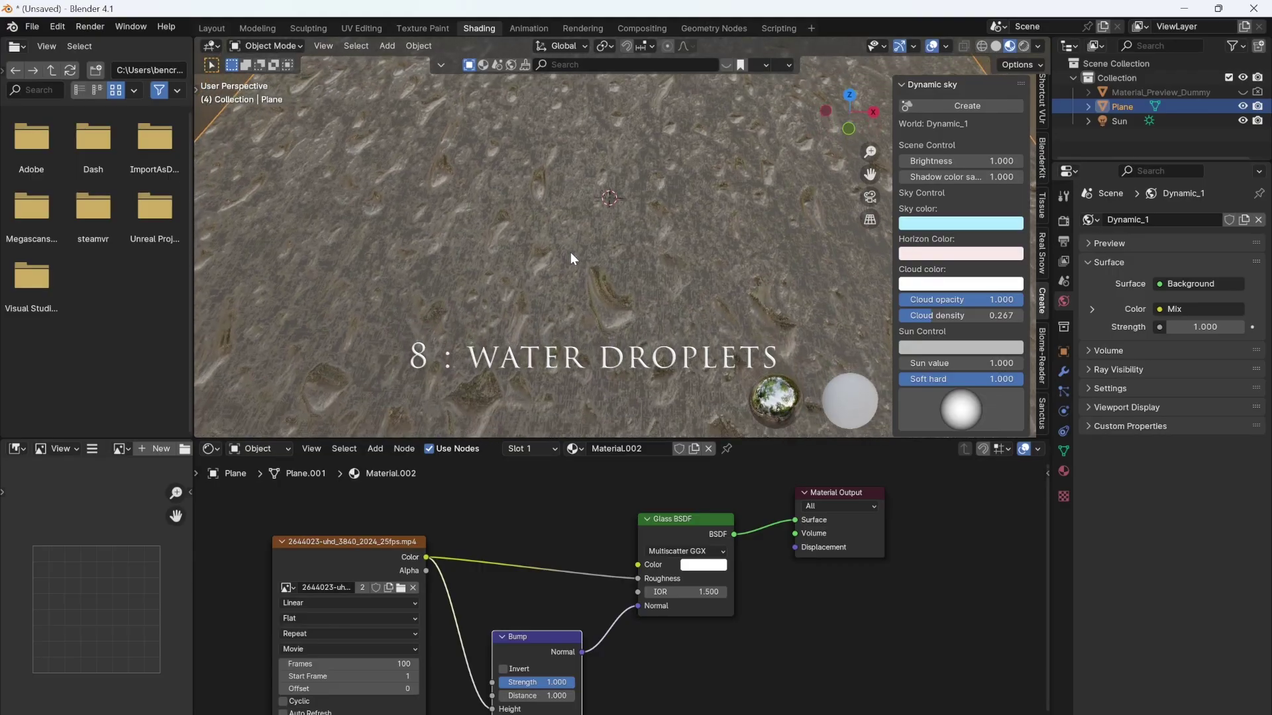
Add a Glass BSDF shader beside the material output
scroll(569, 232, down, 5)
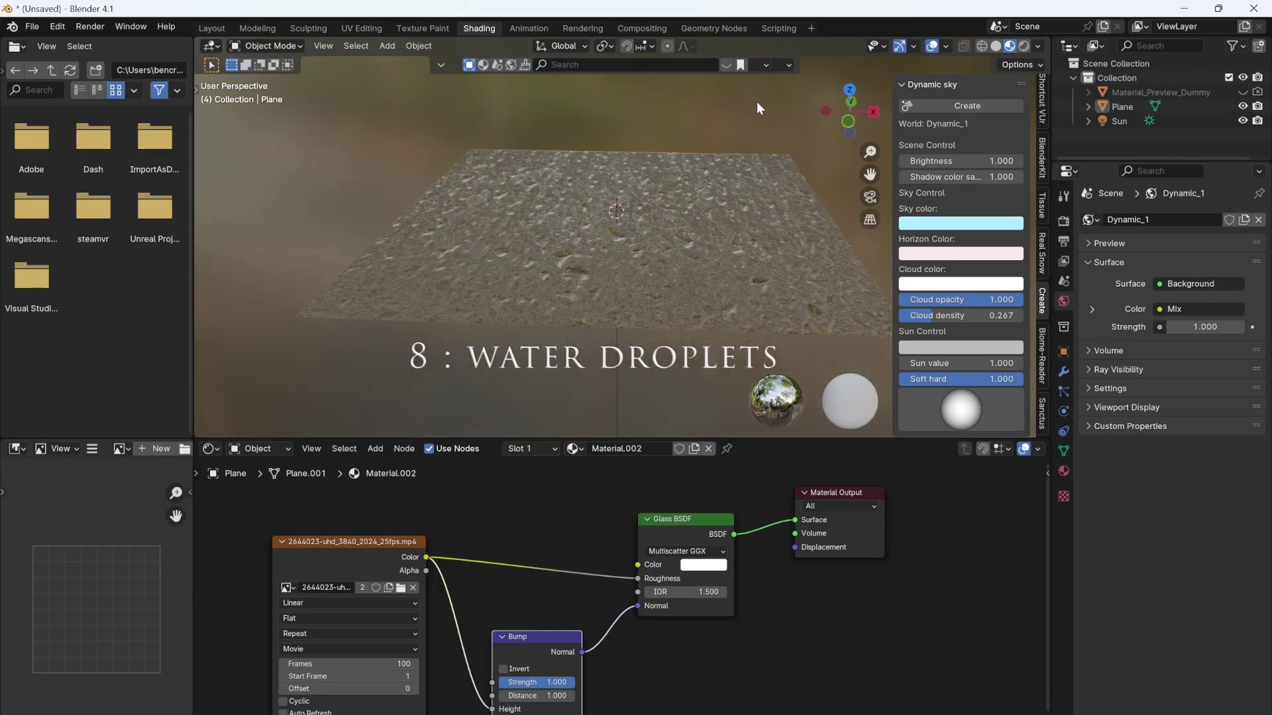
key(shift+a)
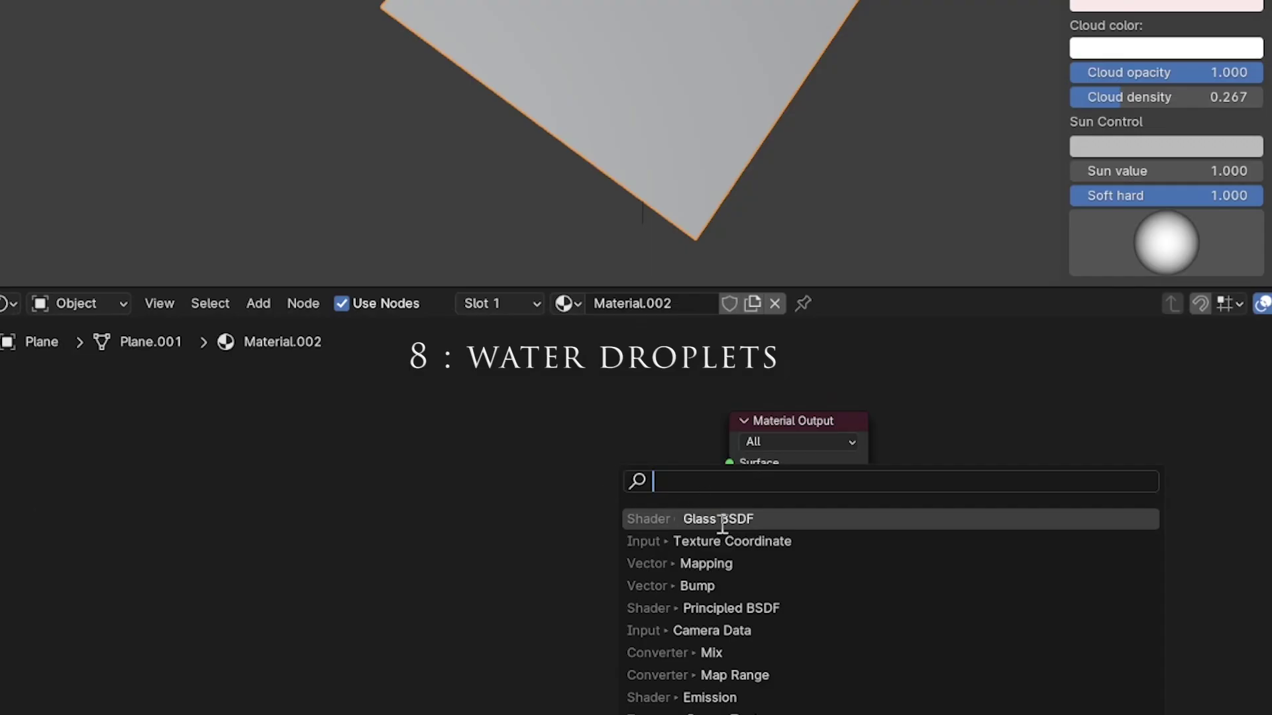
click(722, 518)
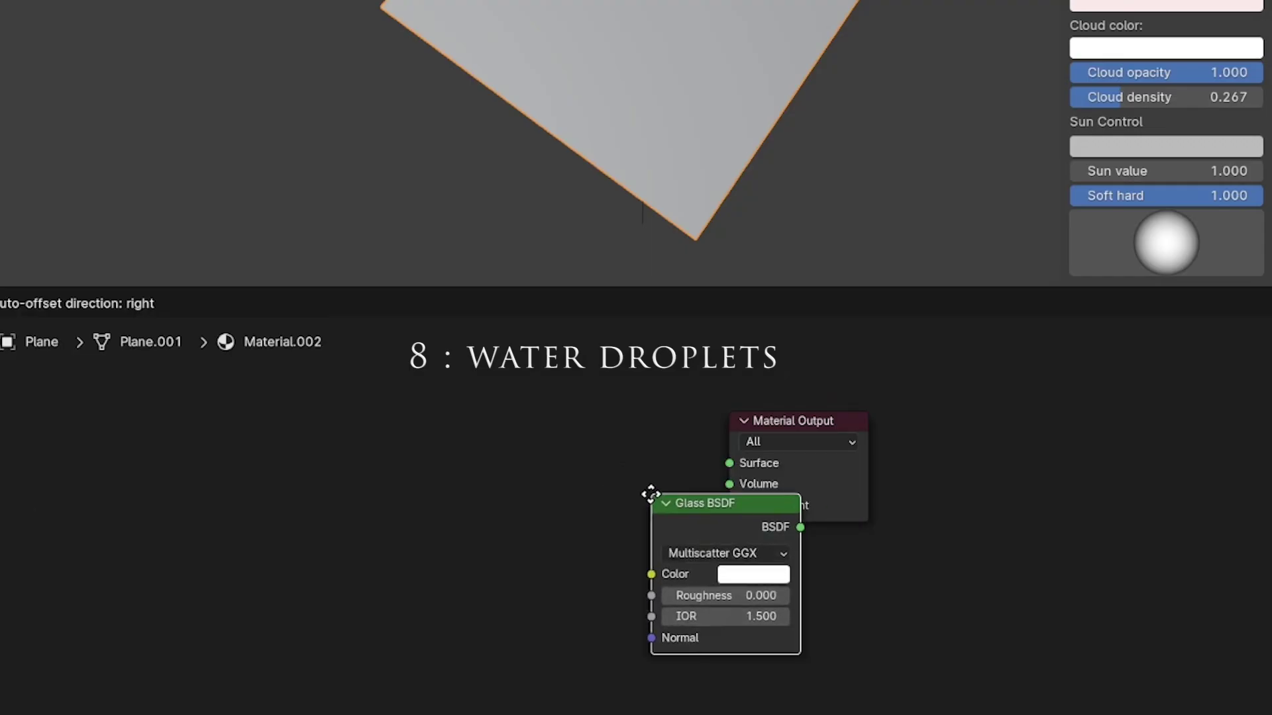
click(487, 455)
Add a Bump node feeding the glass Normal, with the droplet video as its texture
click(336, 510)
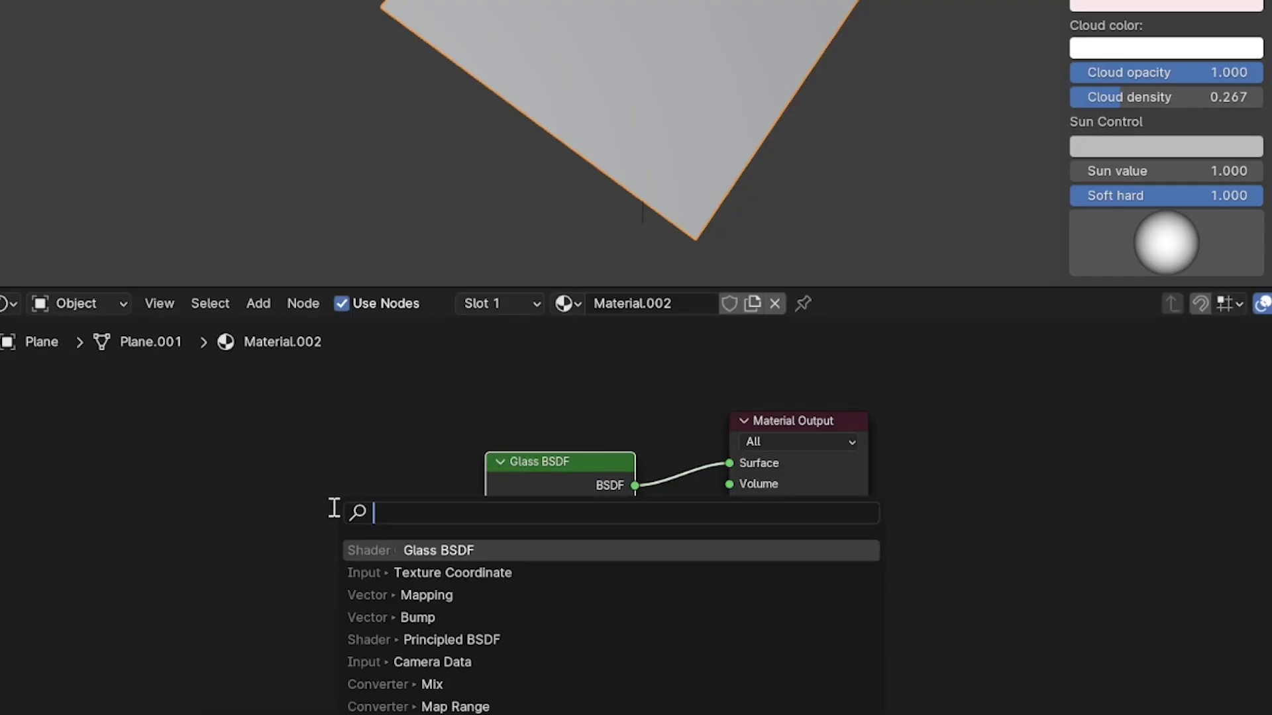
text(bu)
key(Return)
click(390, 544)
drag(397, 544, 487, 596)
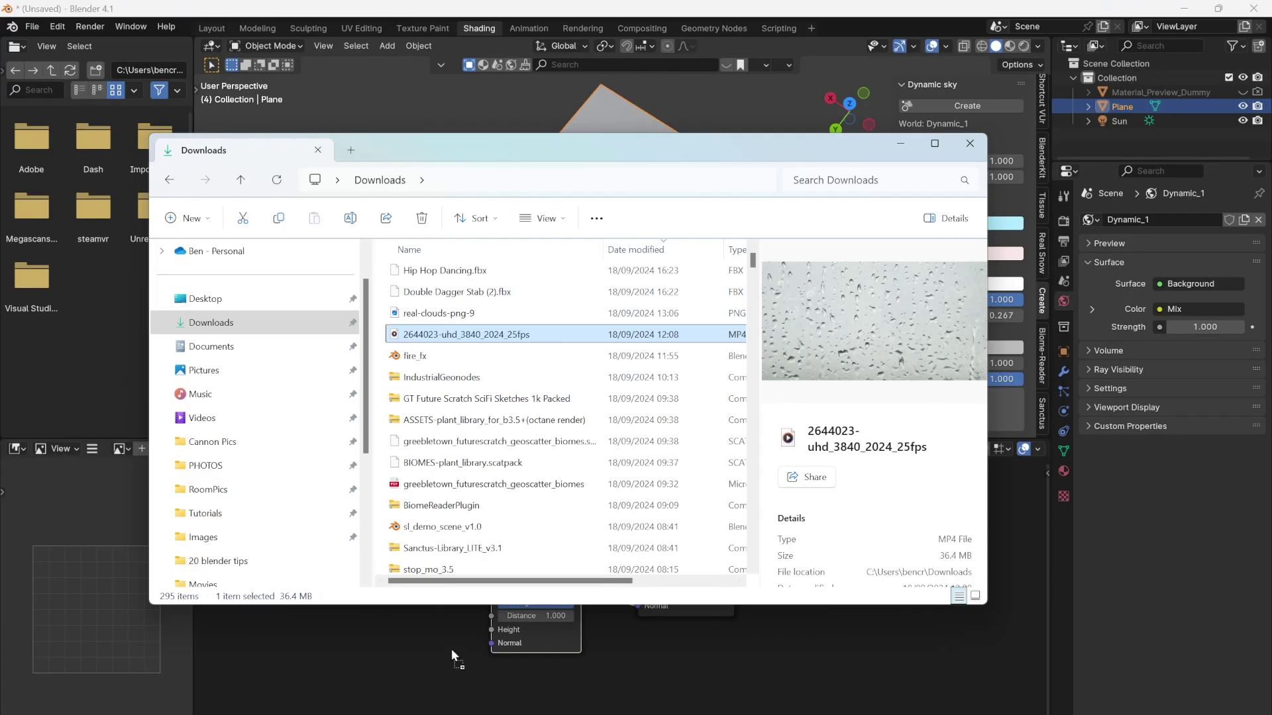
drag(443, 658, 491, 630)
Move the Bump node lower and preview the droplet glass material on the plane
drag(538, 562, 540, 641)
click(1009, 46)
middle_drag(793, 331, 535, 355)
scroll(543, 349, up, 4)
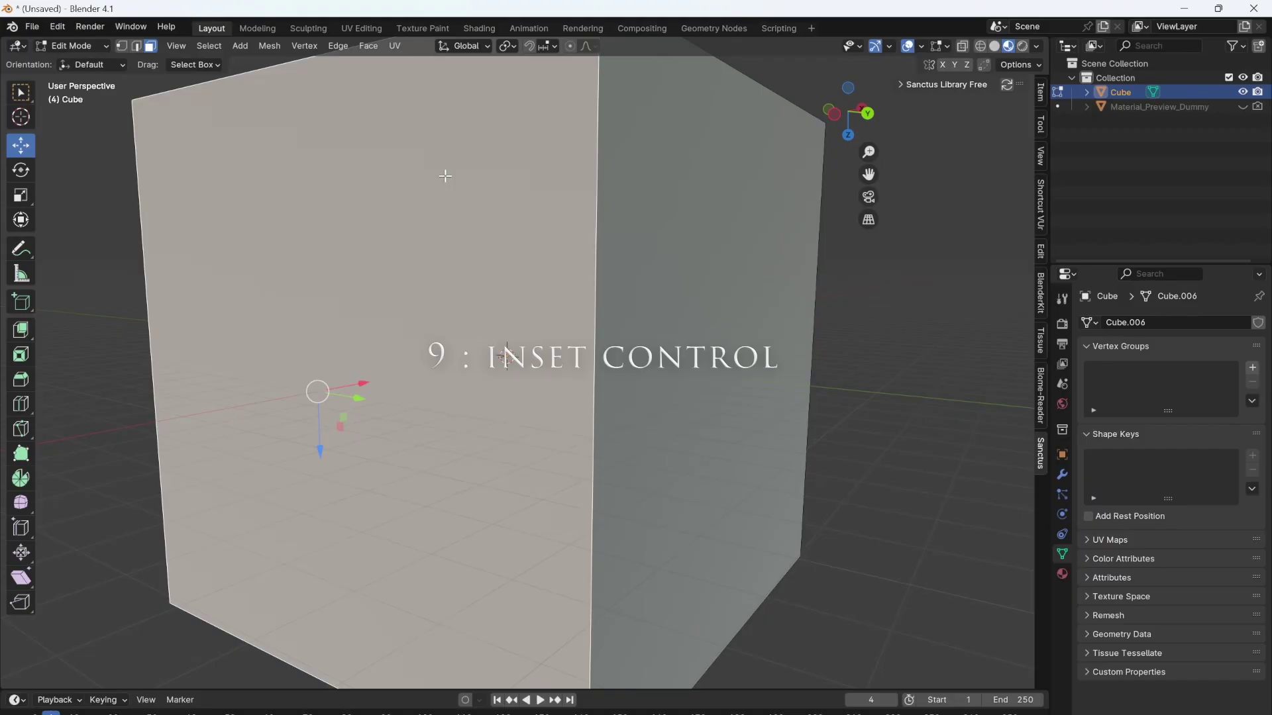
Cut three nested insets with depth into the cube's front face
key(i)
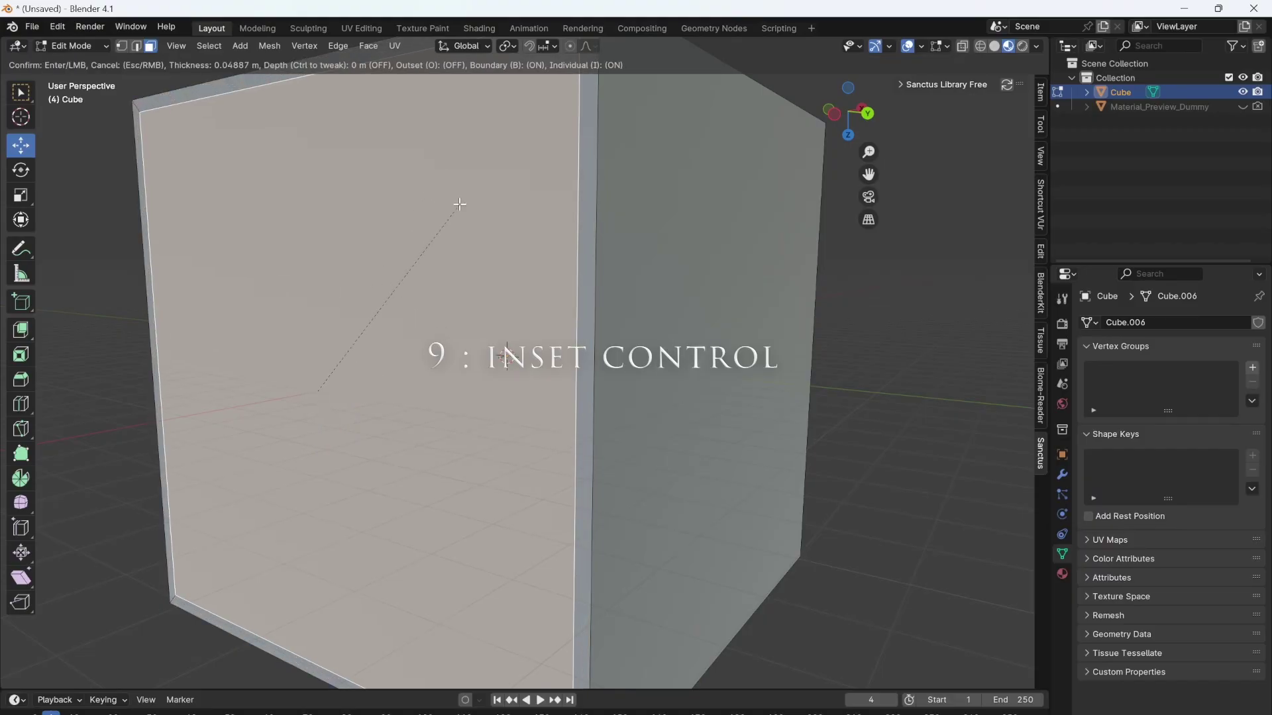
key(ctrl)
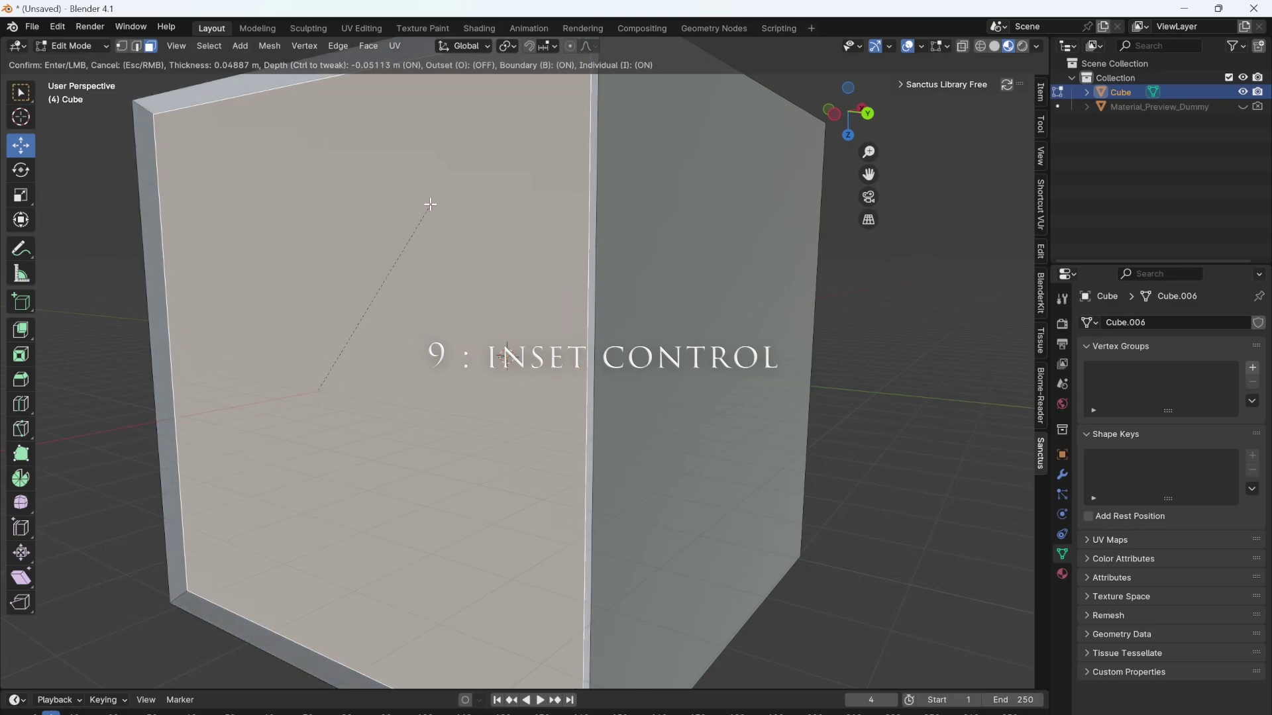
click(422, 204)
key(i)
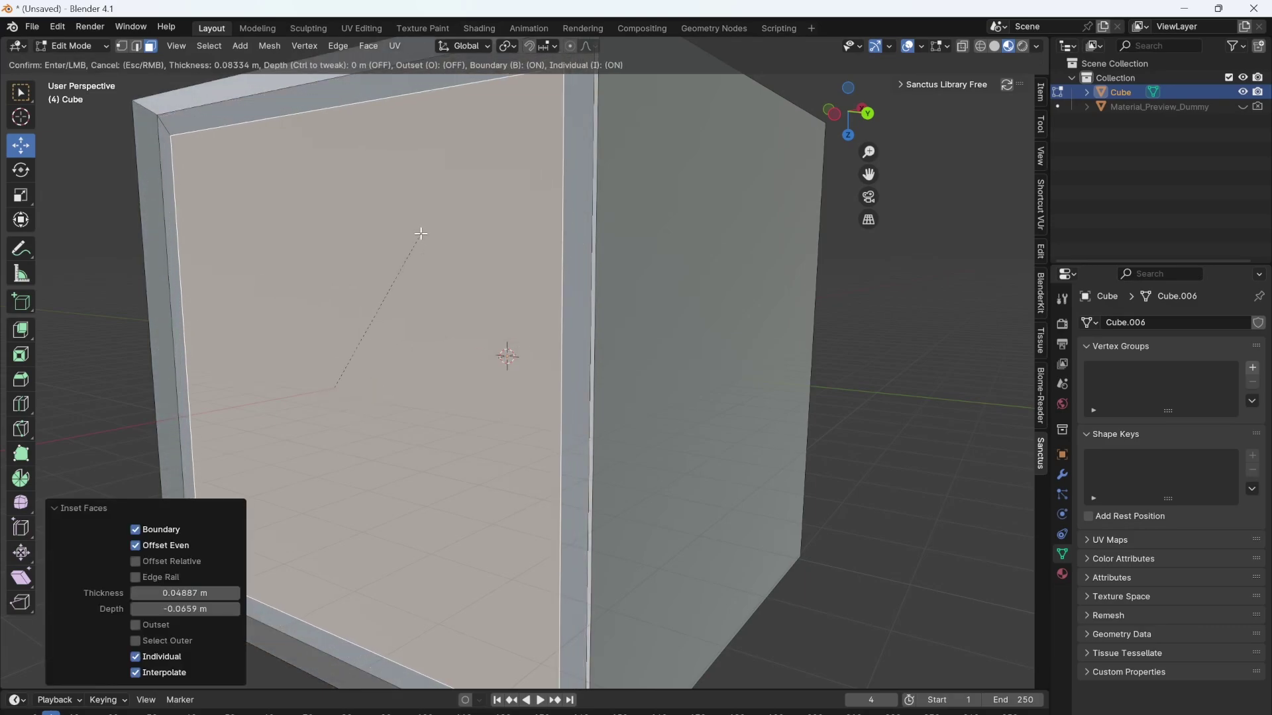
key(ctrl)
click(398, 234)
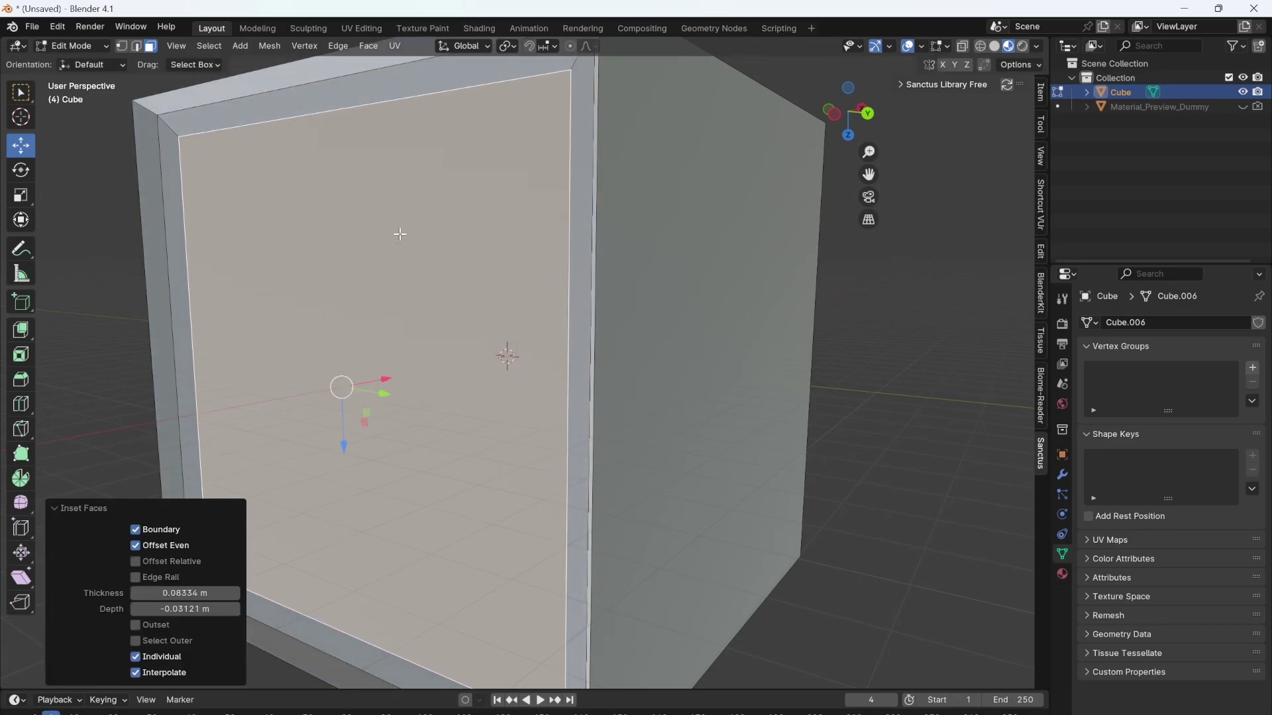
key(i)
click(299, 367)
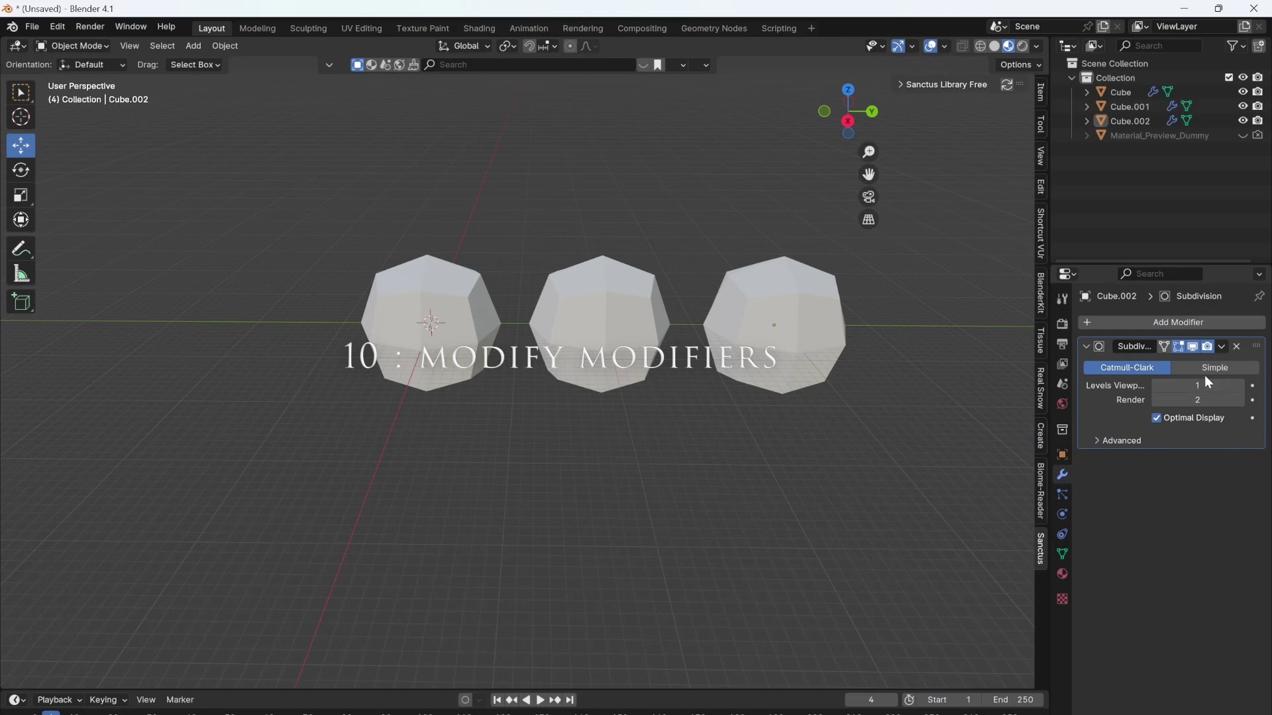
Select all three cubes and set Levels Viewport to 3 on every one, turning them into smooth spheres
click(421, 355)
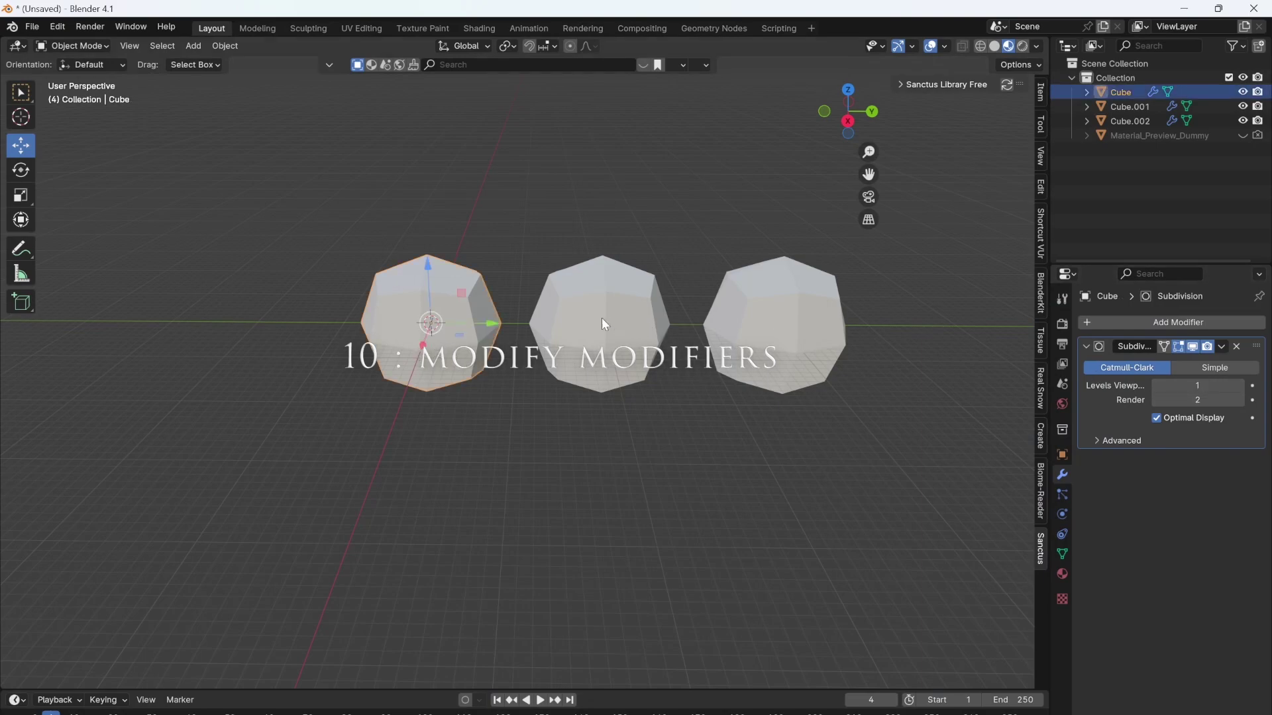
shift+click(602, 322)
shift+click(804, 321)
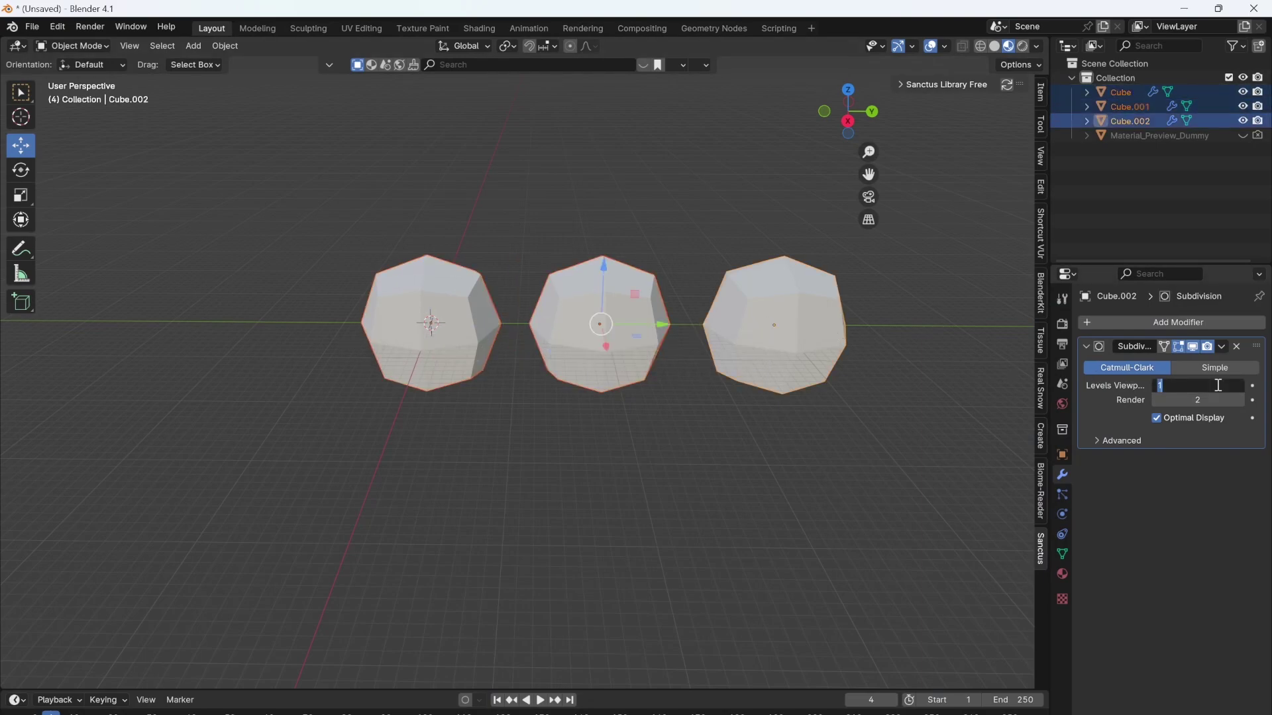
key(Return)
key(alt+Return)
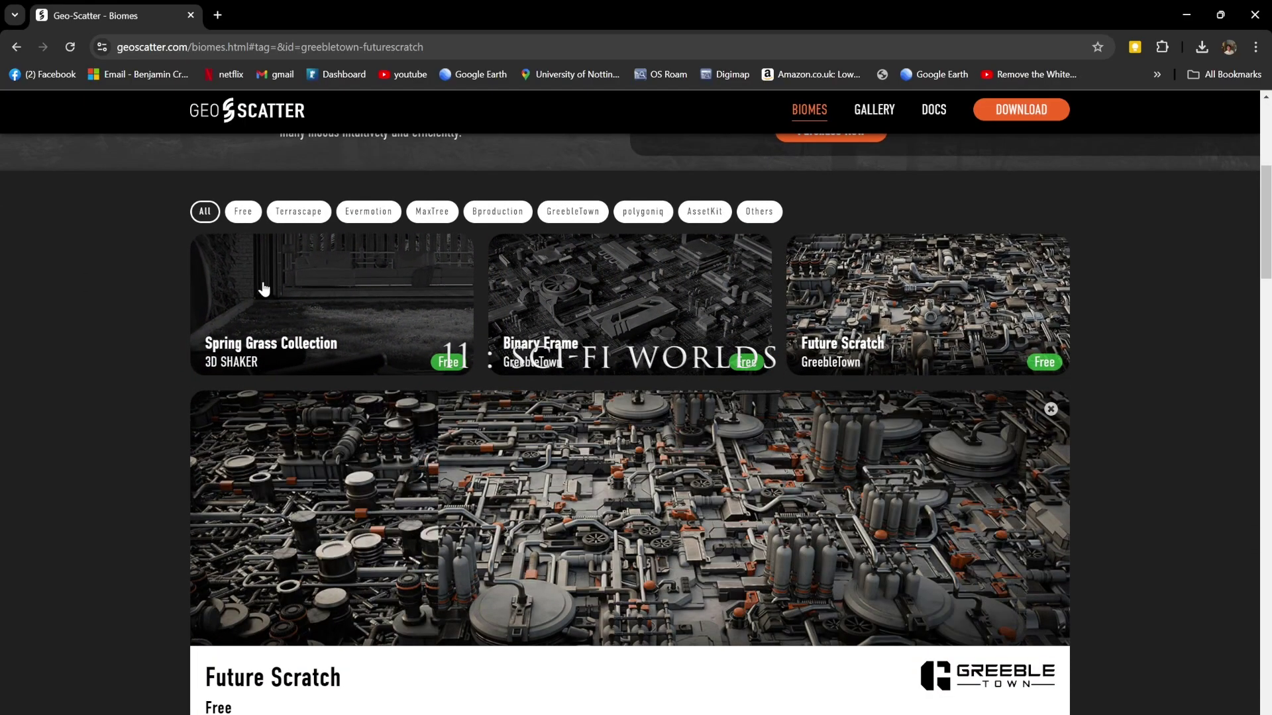
Look over the Future Scratch biome, then expand the free Spring Grass Collection biome details
click(263, 288)
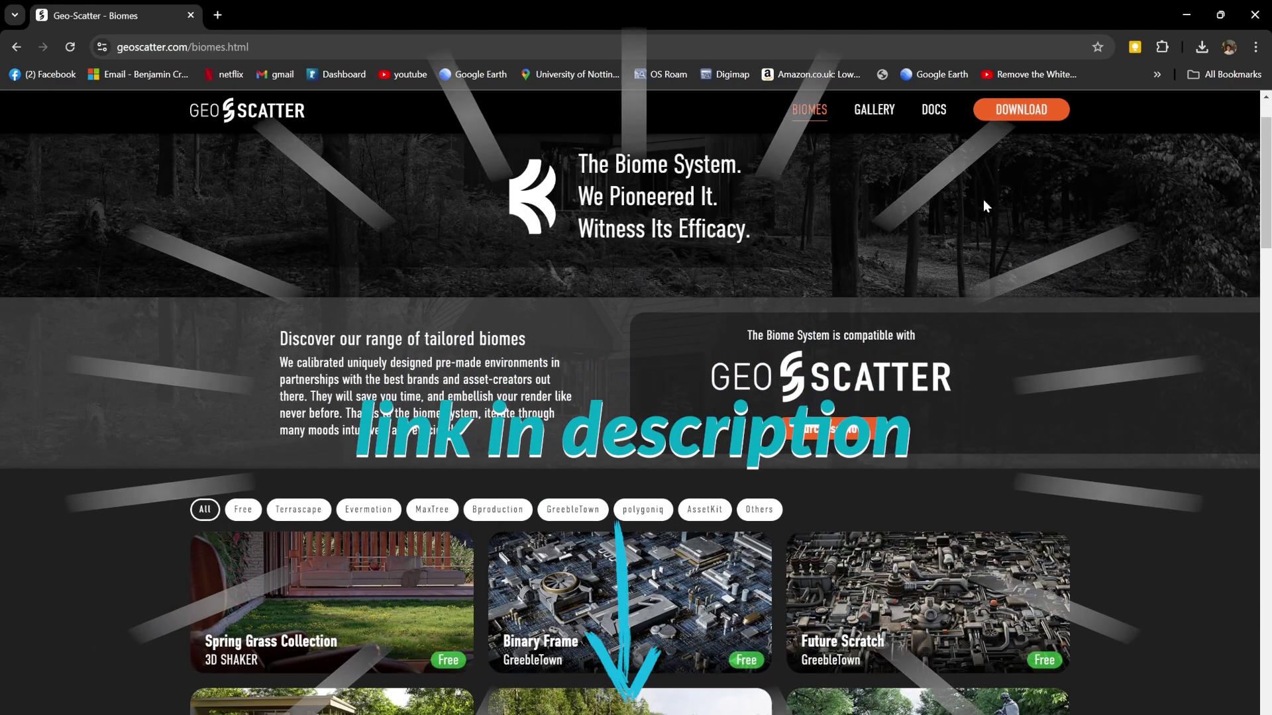
scroll(983, 200, down, 2)
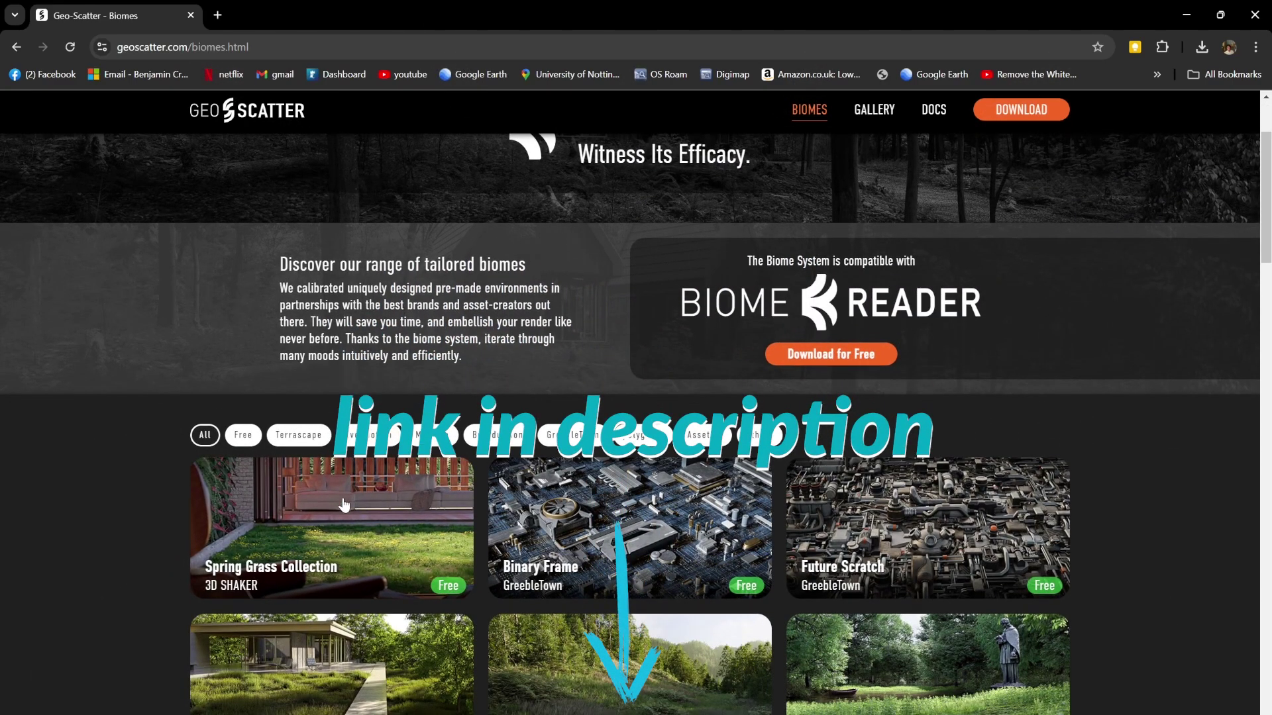
click(918, 543)
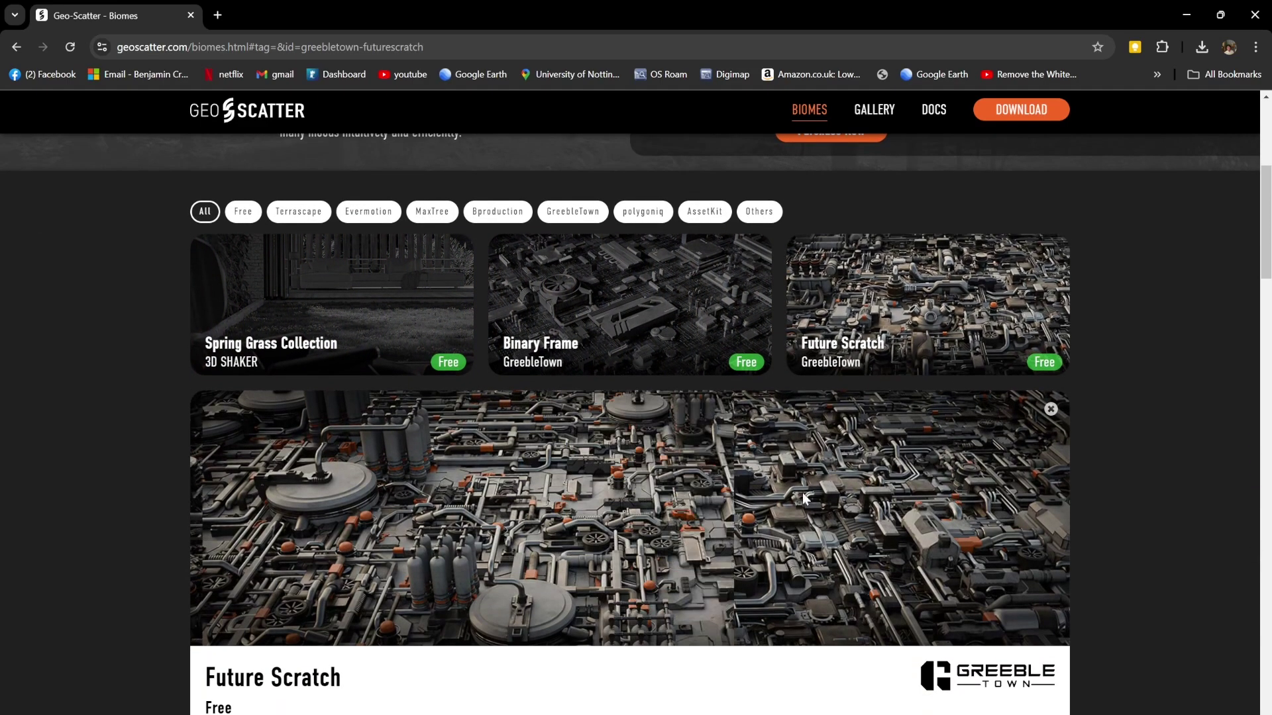
click(262, 288)
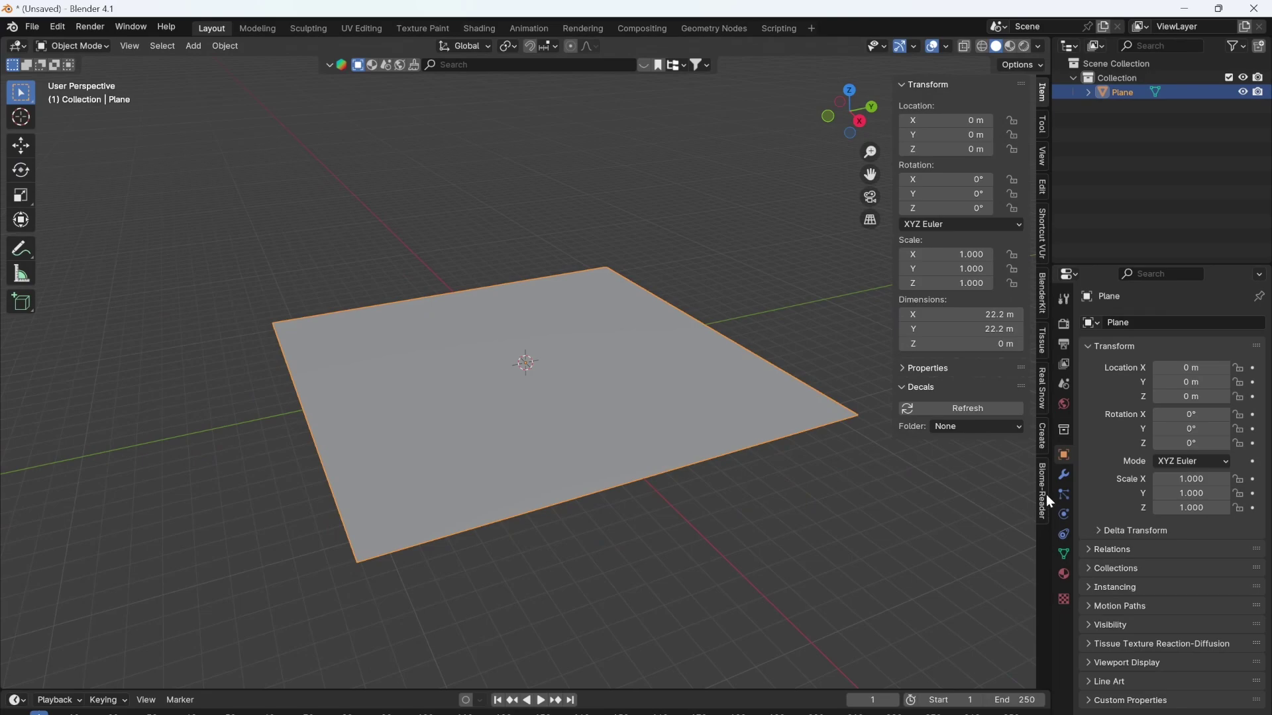
Make the Plane the Geo-Scatter emitter and import the first Autumn biome from the Plant Library
click(1046, 496)
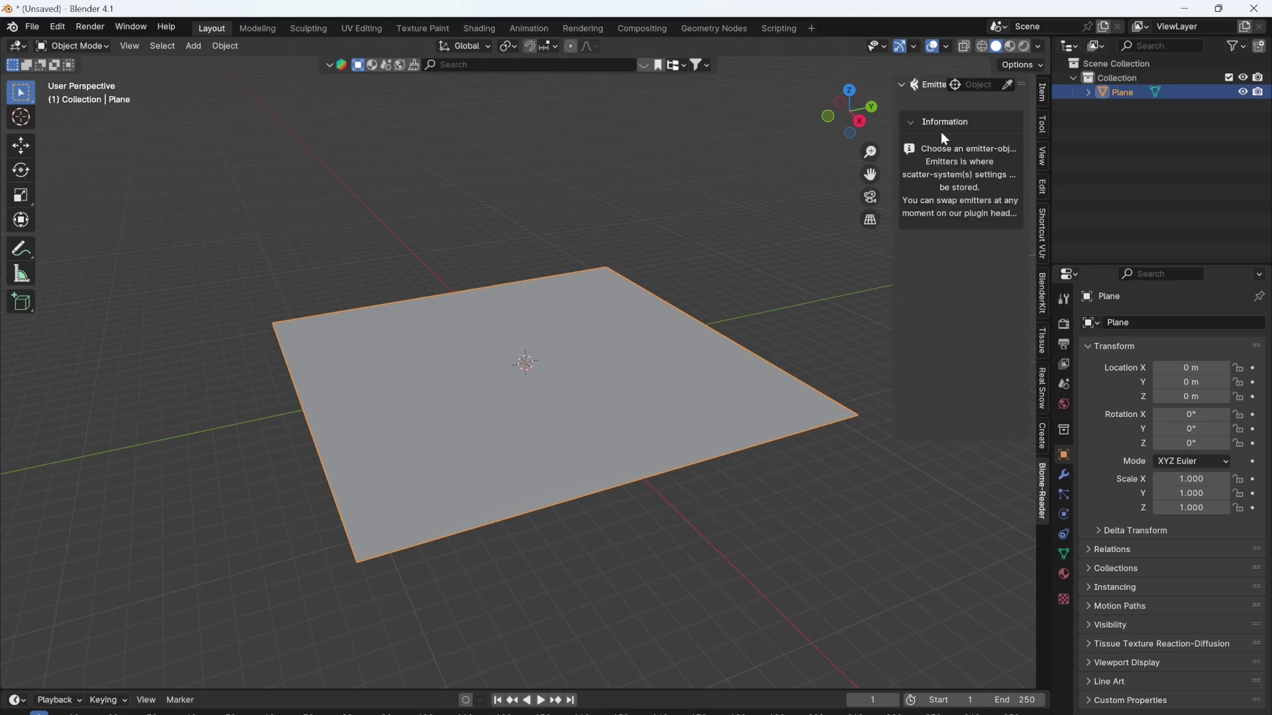
click(1008, 84)
click(457, 390)
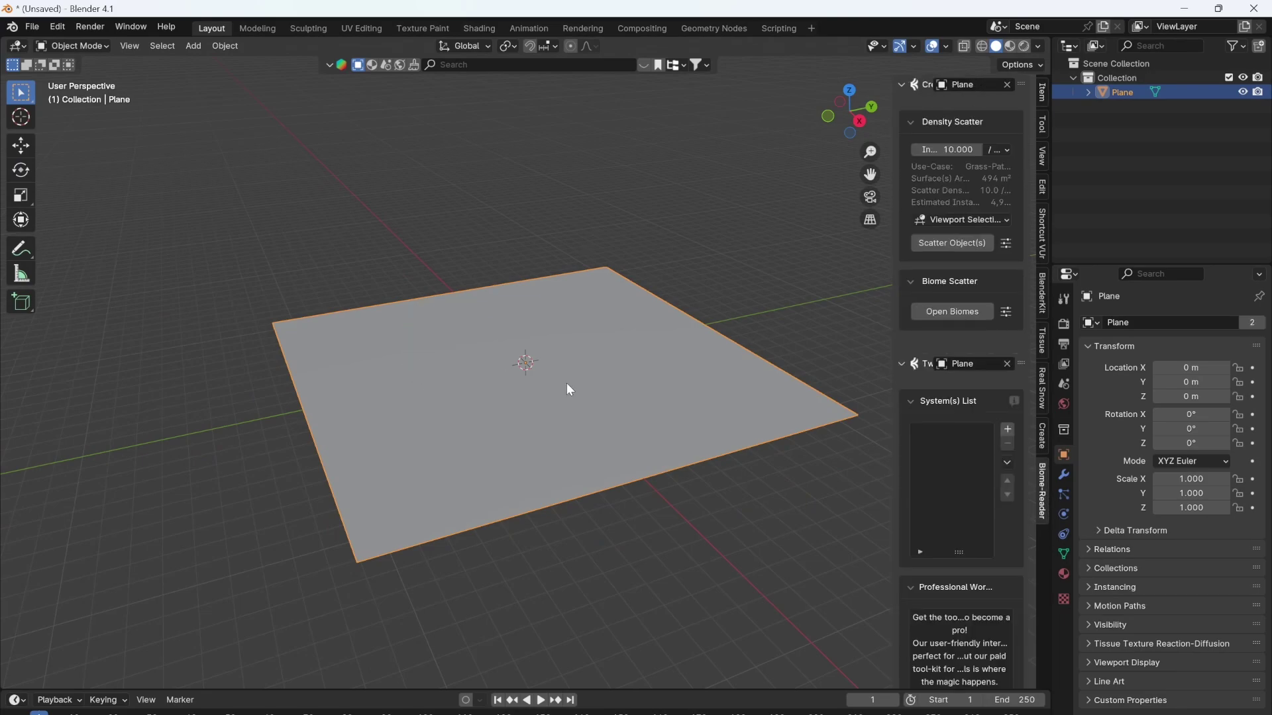
click(959, 314)
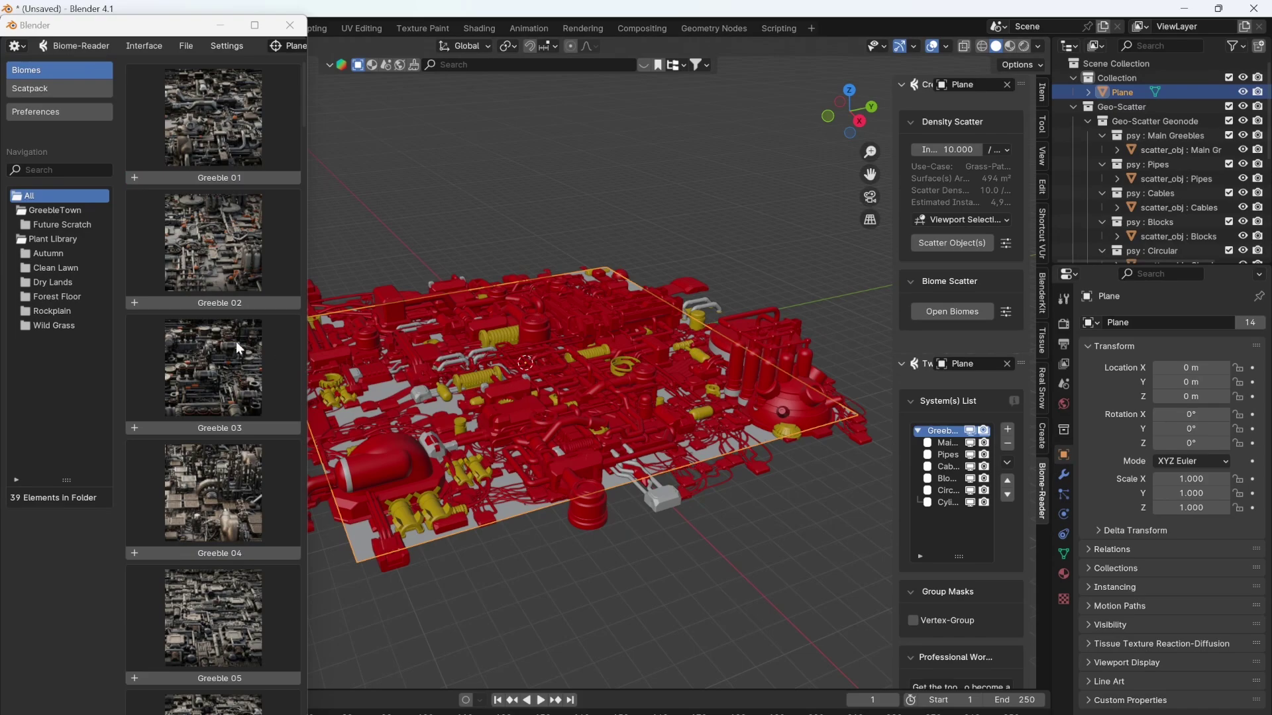
click(44, 240)
click(265, 175)
scroll(704, 387, up, 3)
scroll(705, 386, up, 6)
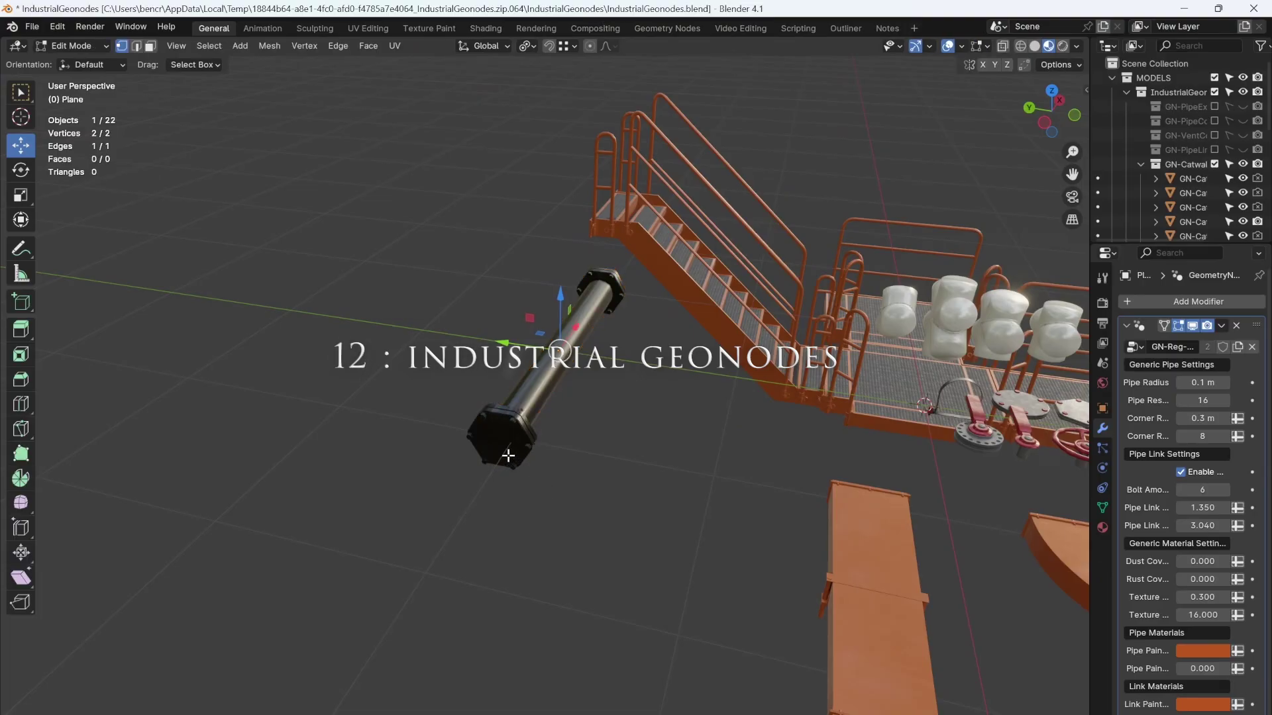
Extrude the pipe's end four times into a longer run with right-angle bends
key(e)
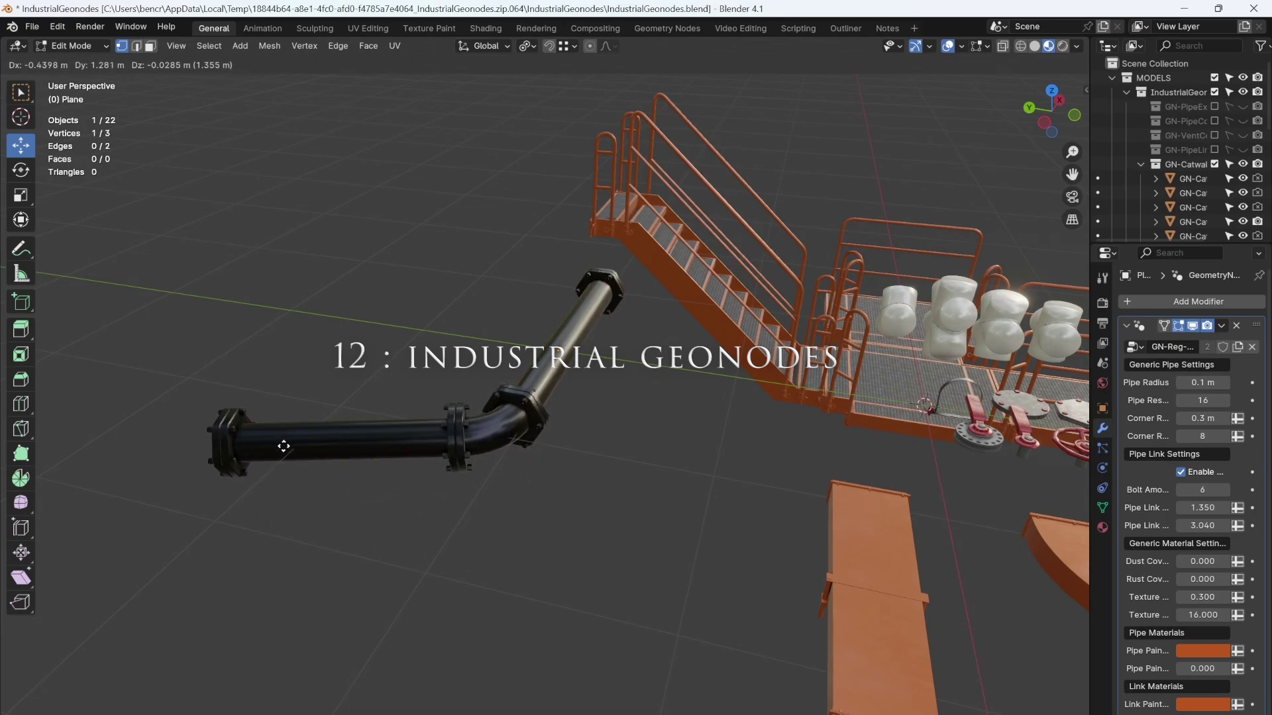
click(279, 444)
key(e)
click(281, 174)
key(e)
click(514, 147)
key(e)
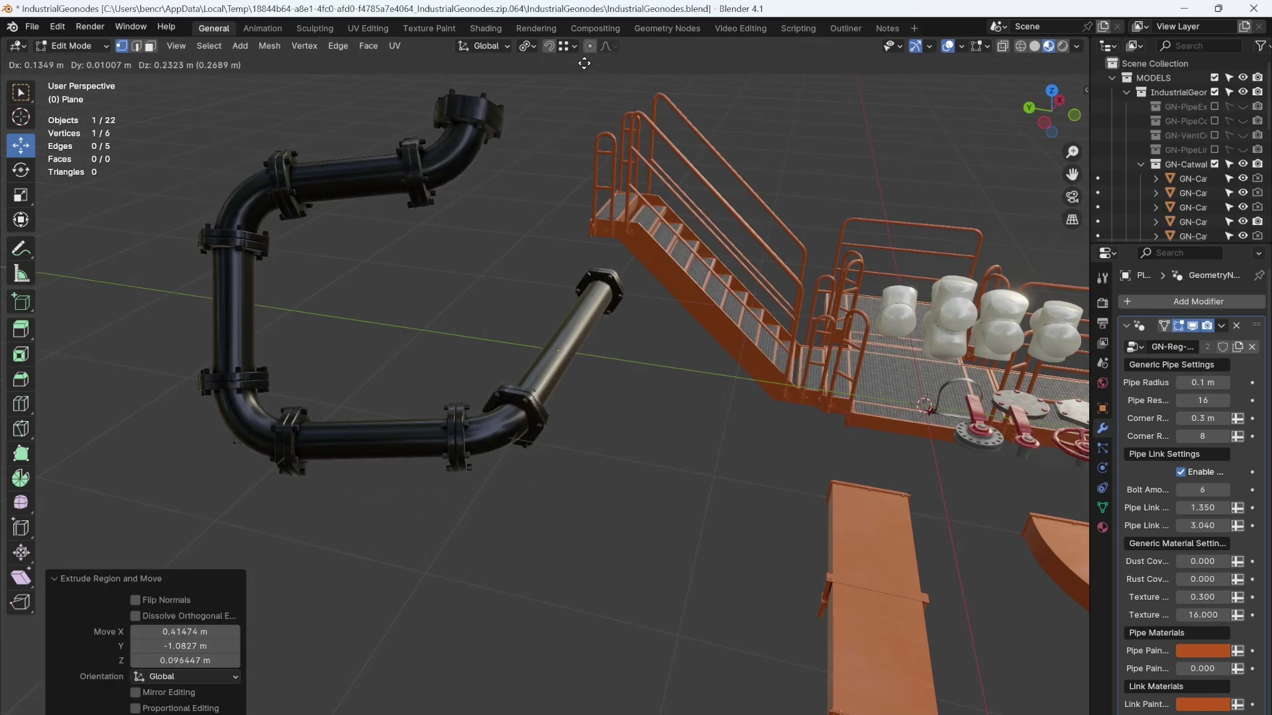
click(514, 99)
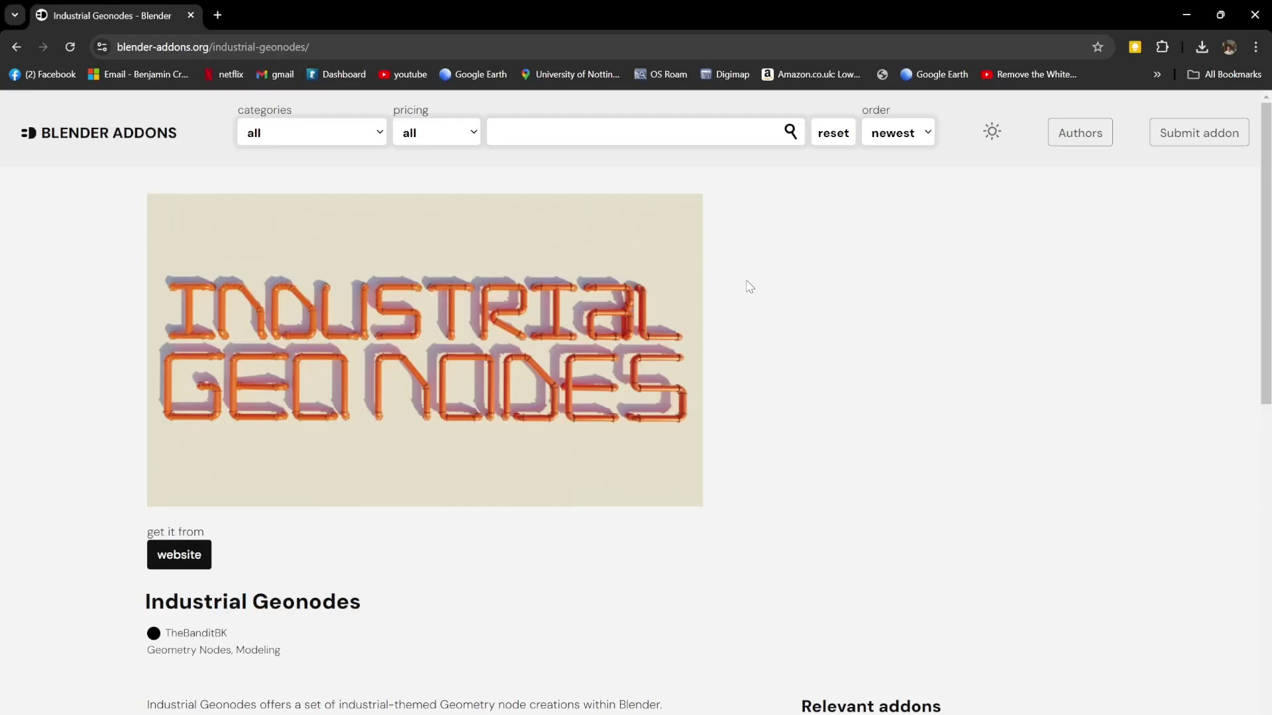
scroll(749, 286, down, 3)
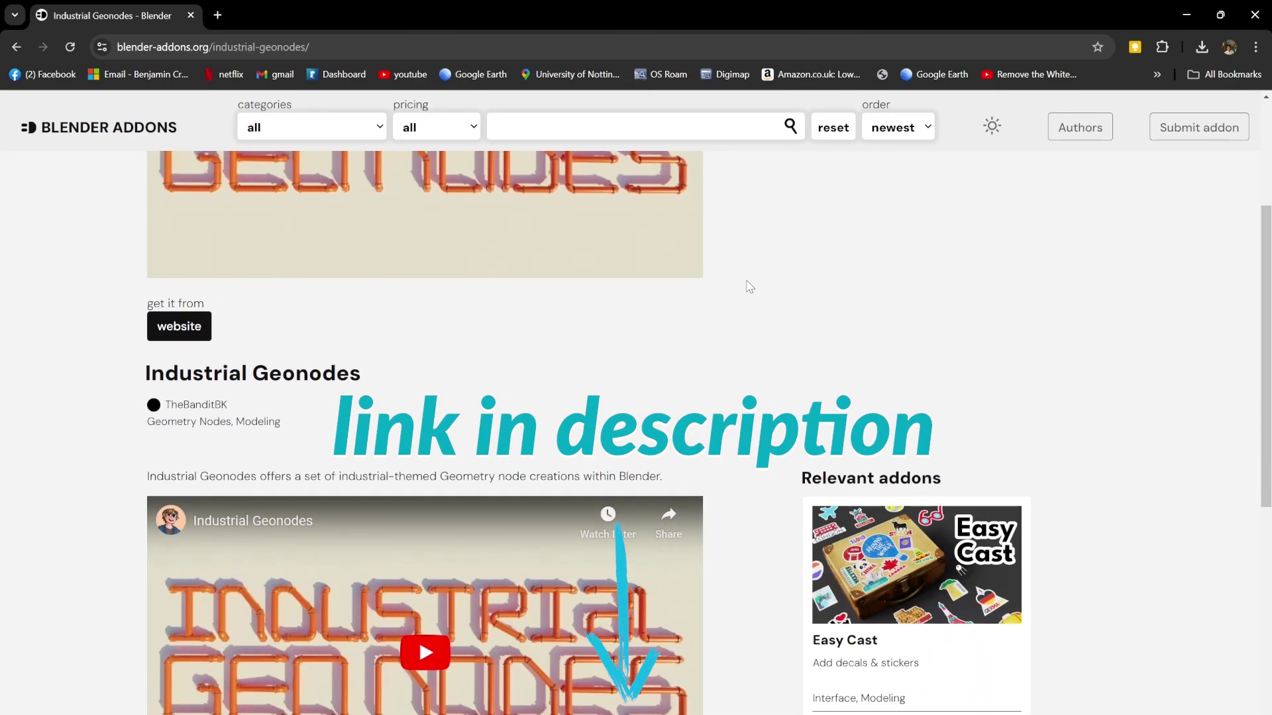
scroll(748, 286, down, 3)
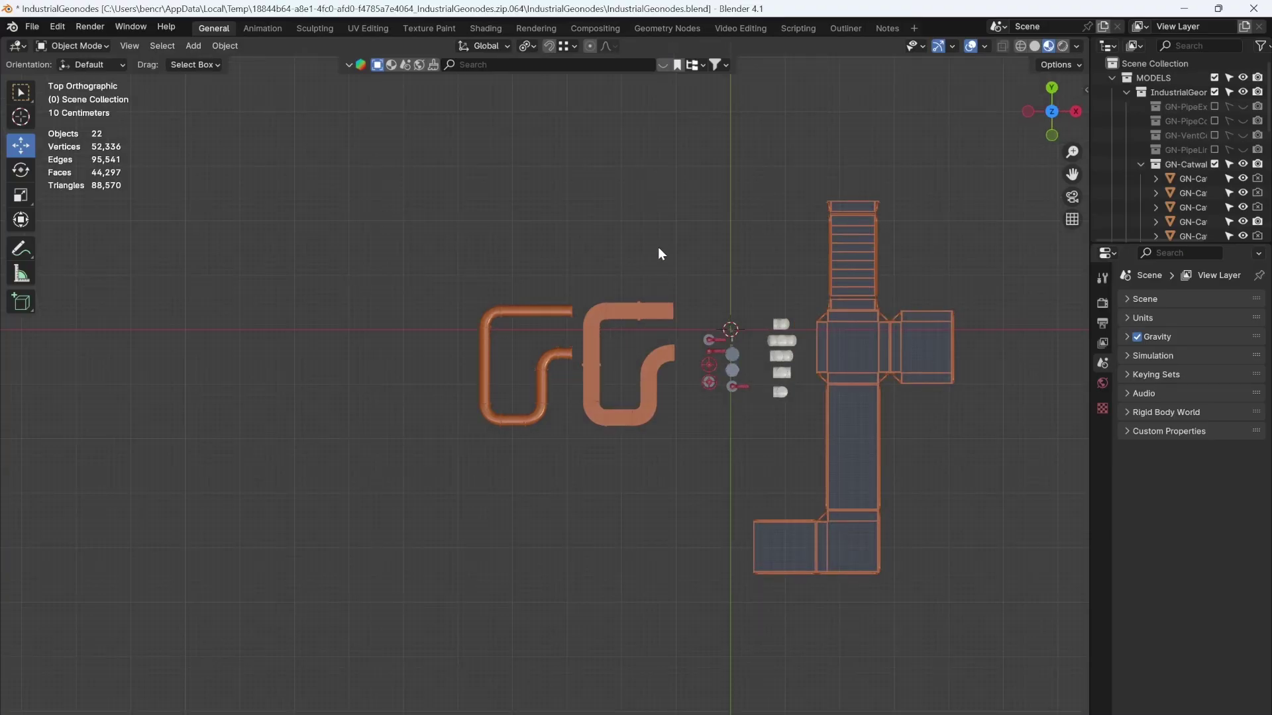
Add a plane, delete all its geometry, and give it a GN-Reg-Pipes Geometry Nodes modifier
key(shift+a)
click(707, 245)
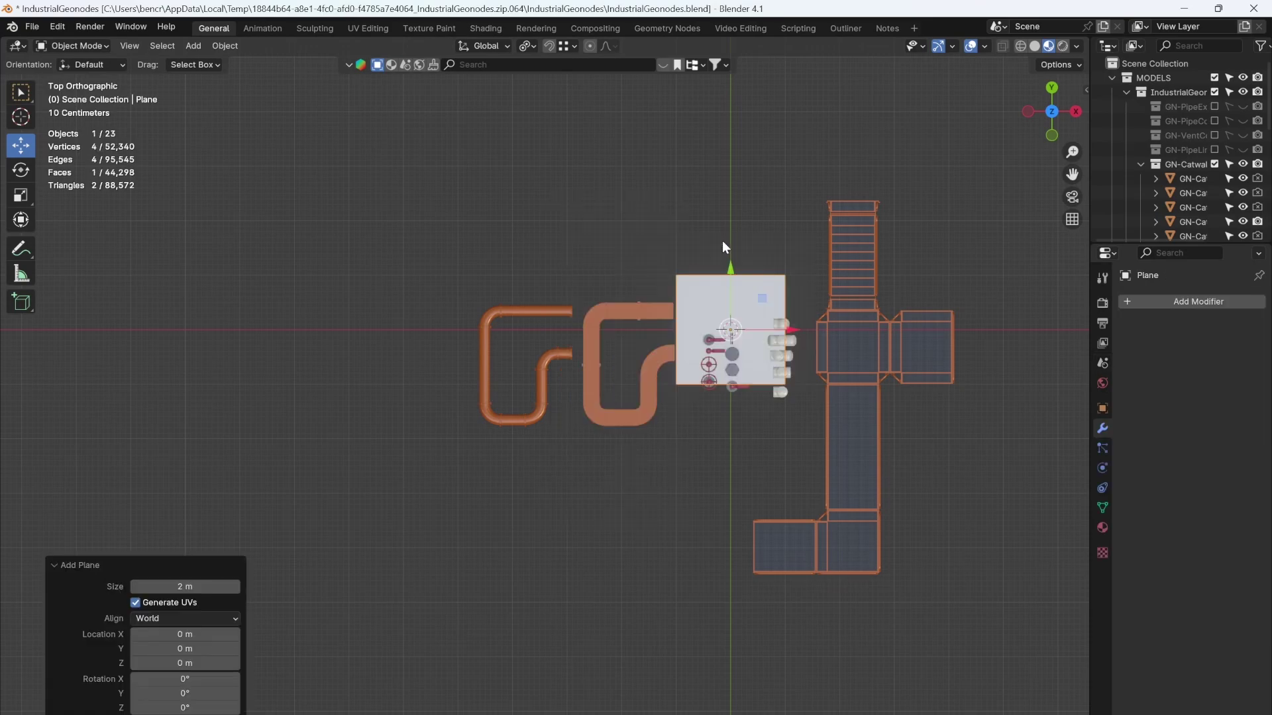
key(Tab)
key(x)
click(562, 253)
key(Tab)
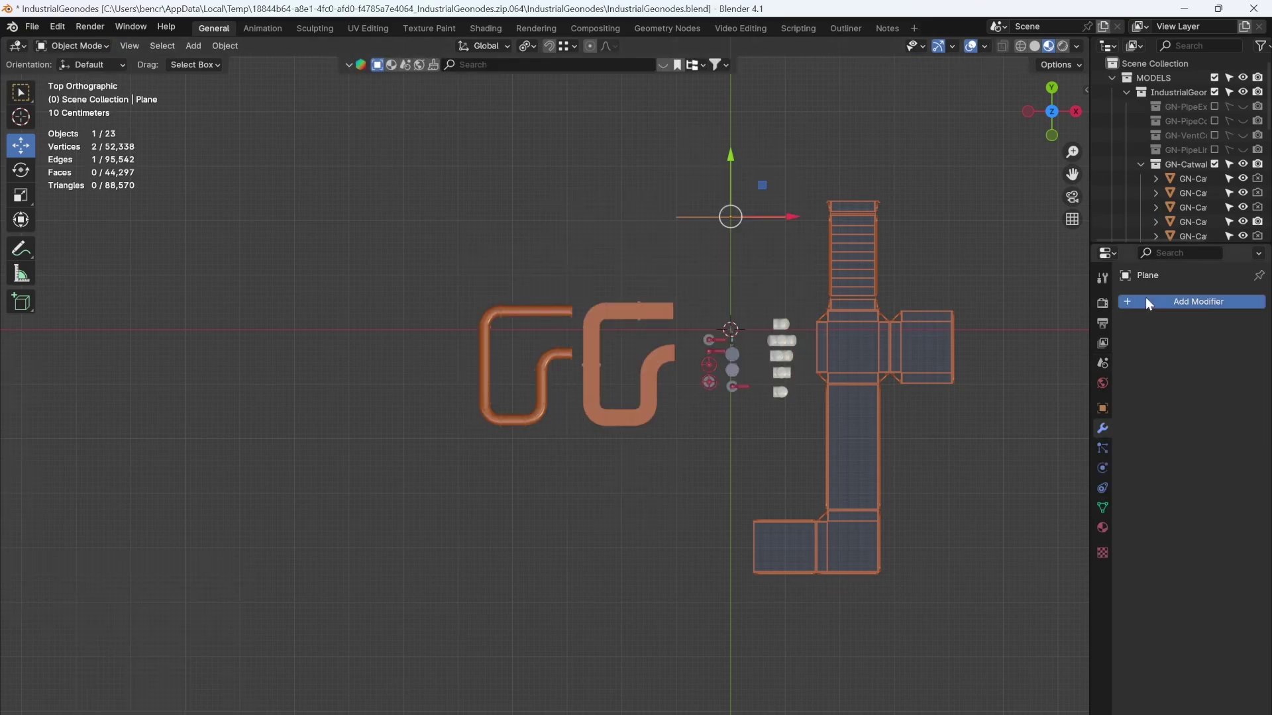
click(1145, 299)
click(1142, 299)
click(1135, 346)
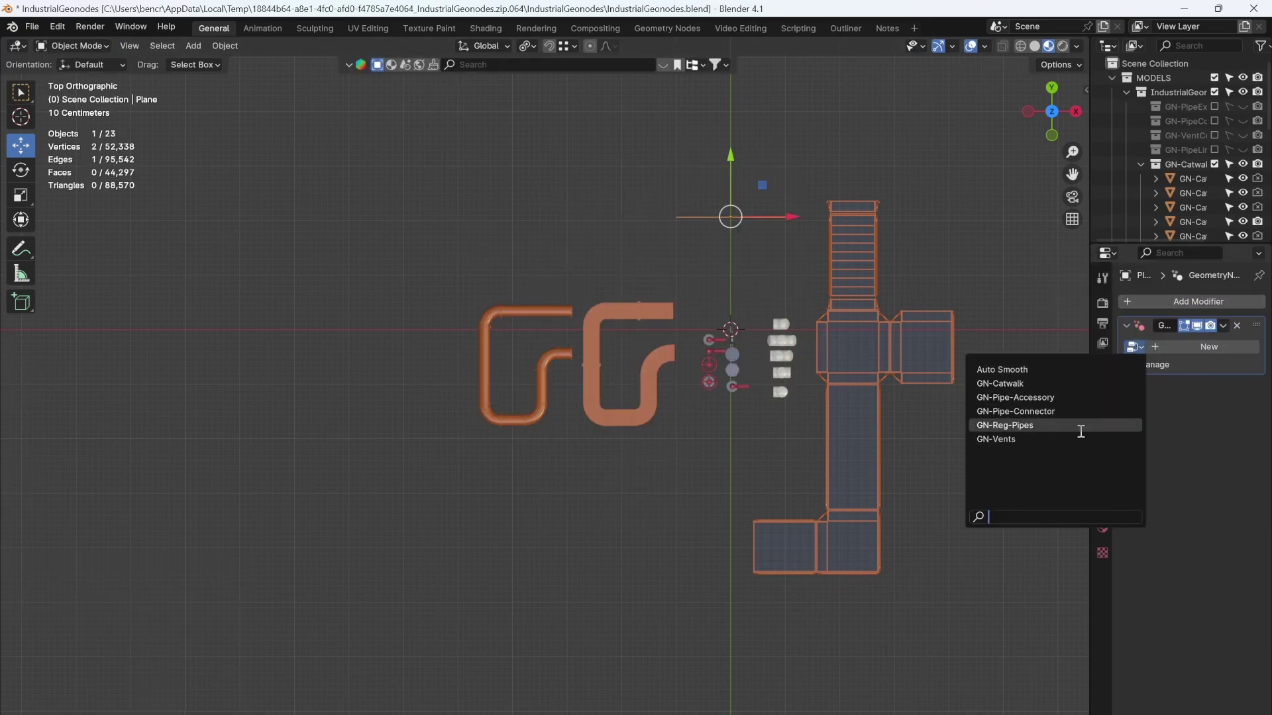
click(1020, 427)
Extrude the new pipe's end to the left and then upward
middle_drag(746, 220, 650, 285)
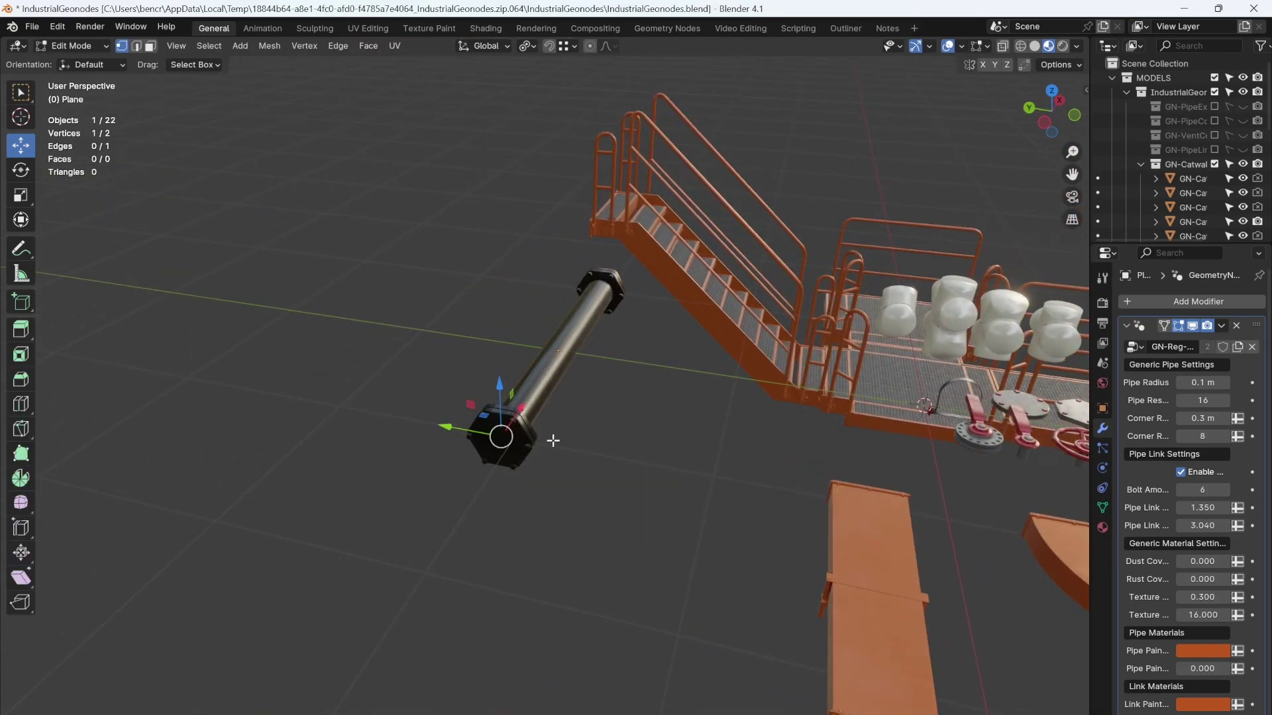
key(e)
click(278, 440)
key(e)
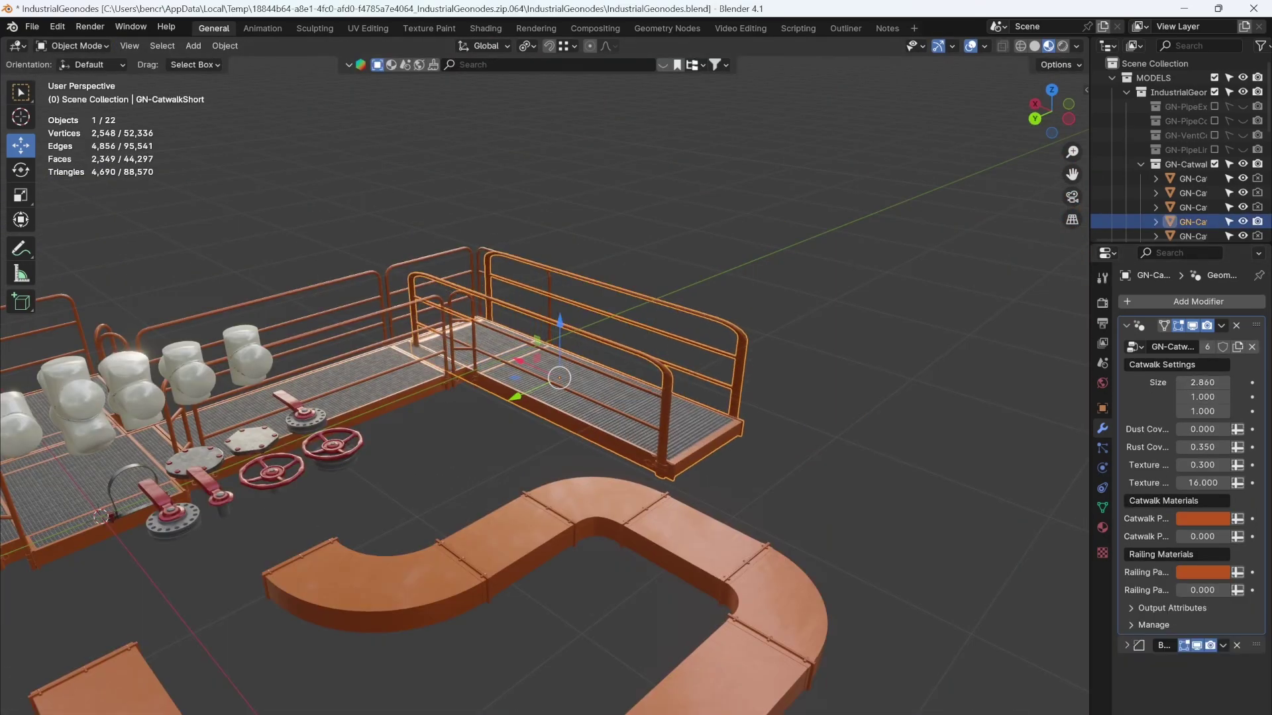
Widen the catwalk to Size Y 1.910, set Dust Coverage to 1.000, and make the railings yellow-green
drag(1202, 396, 1232, 397)
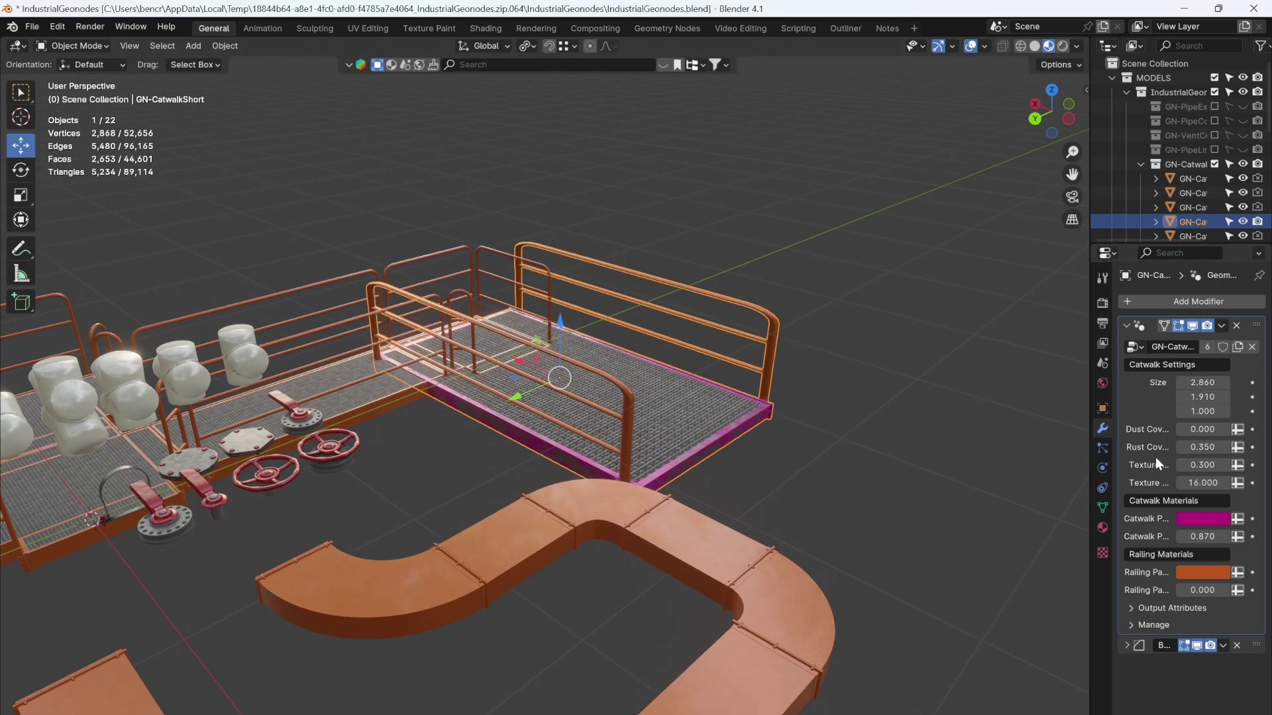
drag(1192, 429, 1225, 429)
key(ctrl+v)
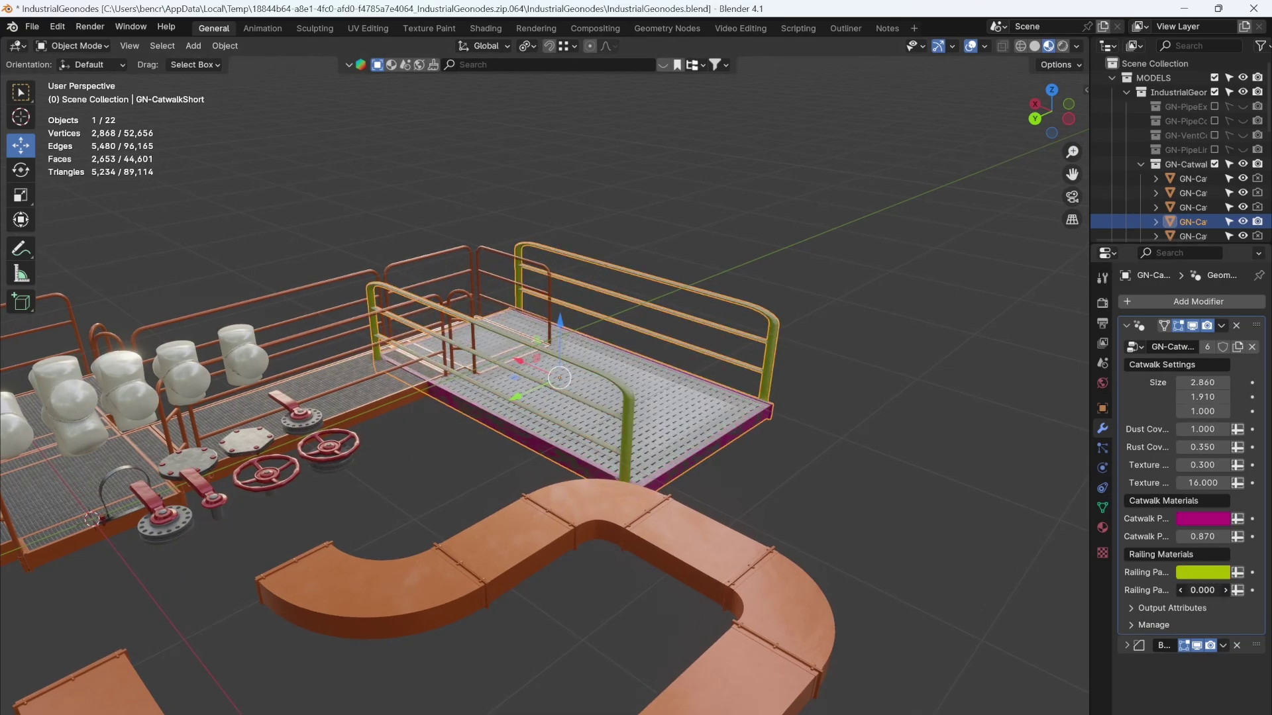
Sculpt two crossing X strokes on the plane, then undo them back to flat
scroll(799, 438, down, 5)
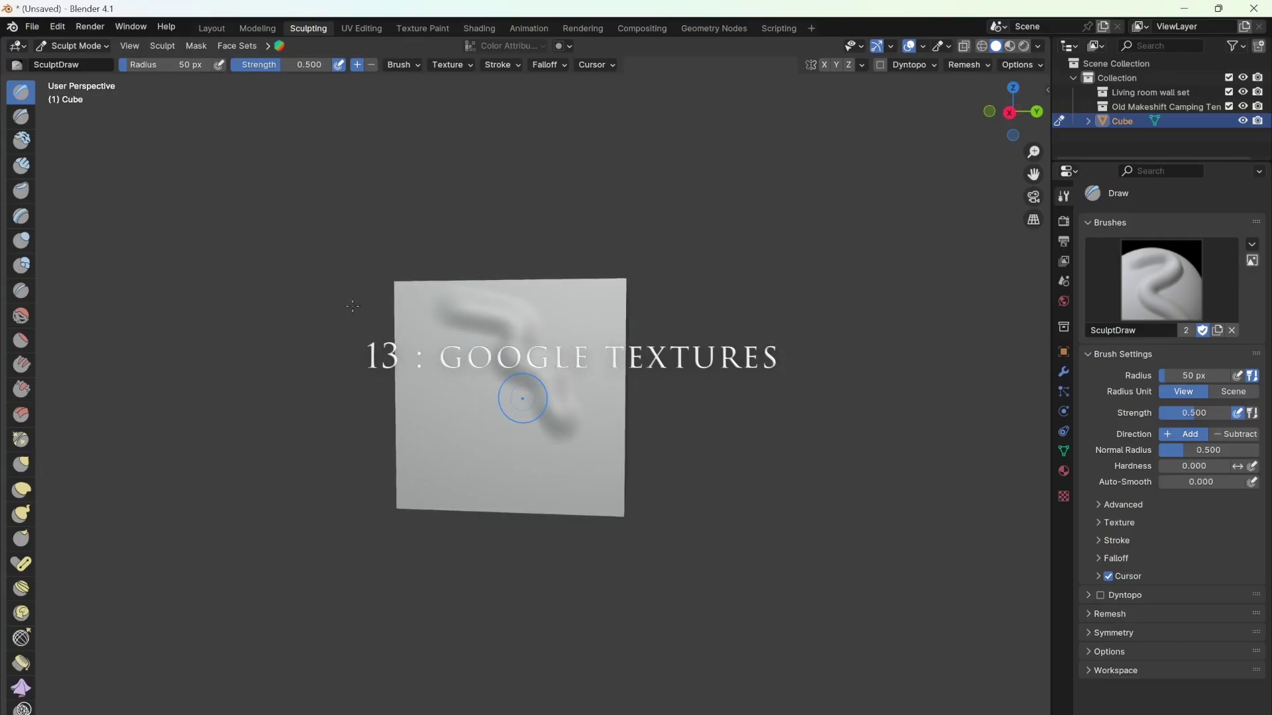
drag(411, 308, 596, 477)
mouse_move(430, 471)
mouse_down()
mouse_move(524, 393)
mouse_move(602, 289)
mouse_up()
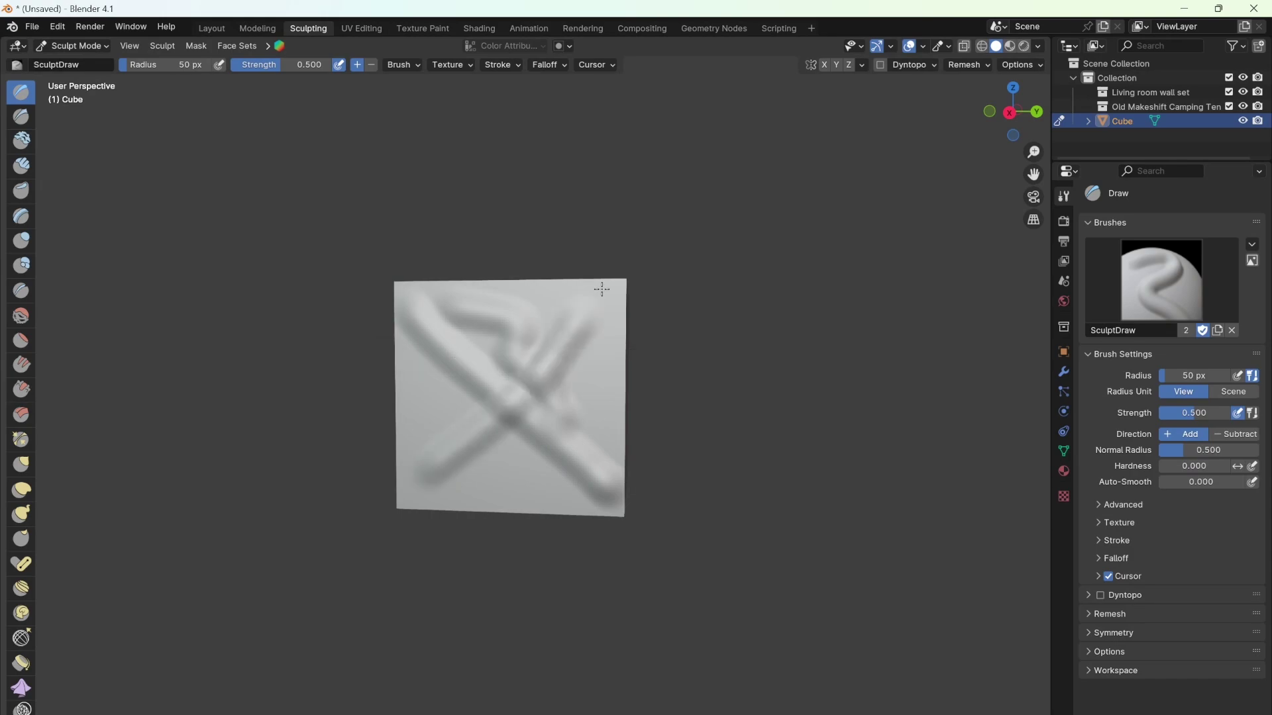
key(ctrl+z)
key(ctrl+z)
key(ctrl+z)
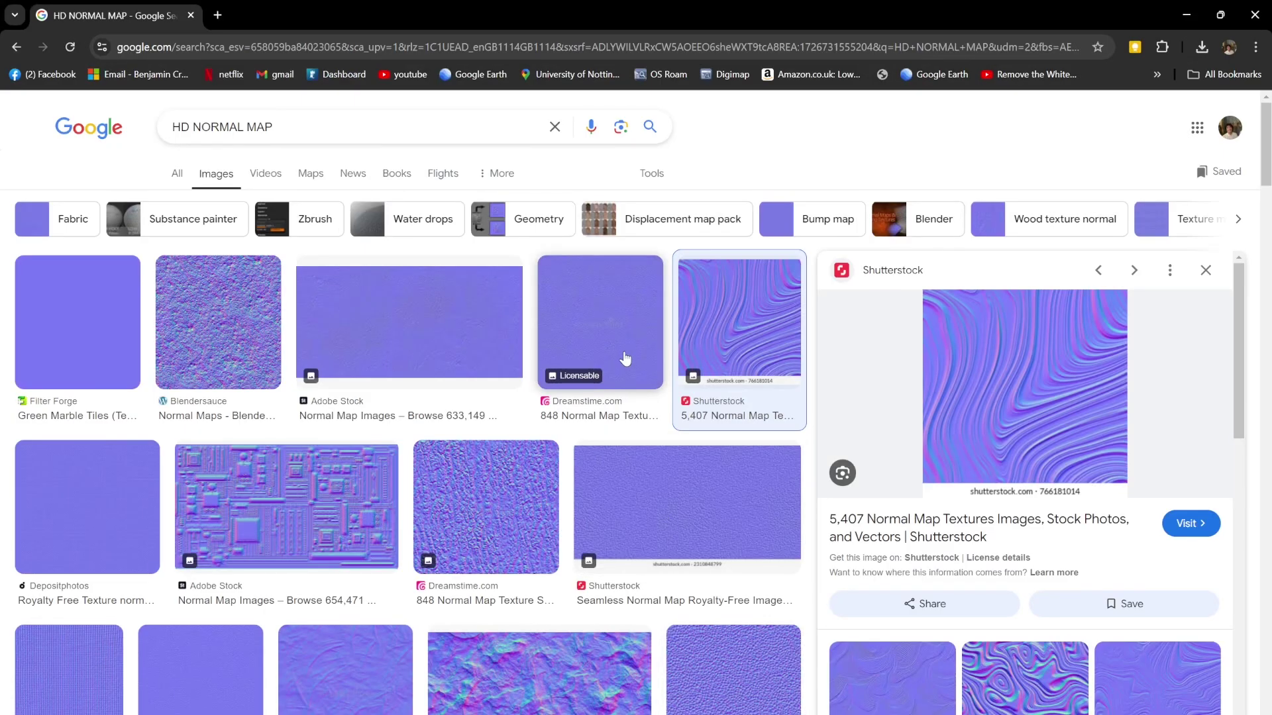
scroll(625, 361, down, 4)
scroll(623, 358, down, 5)
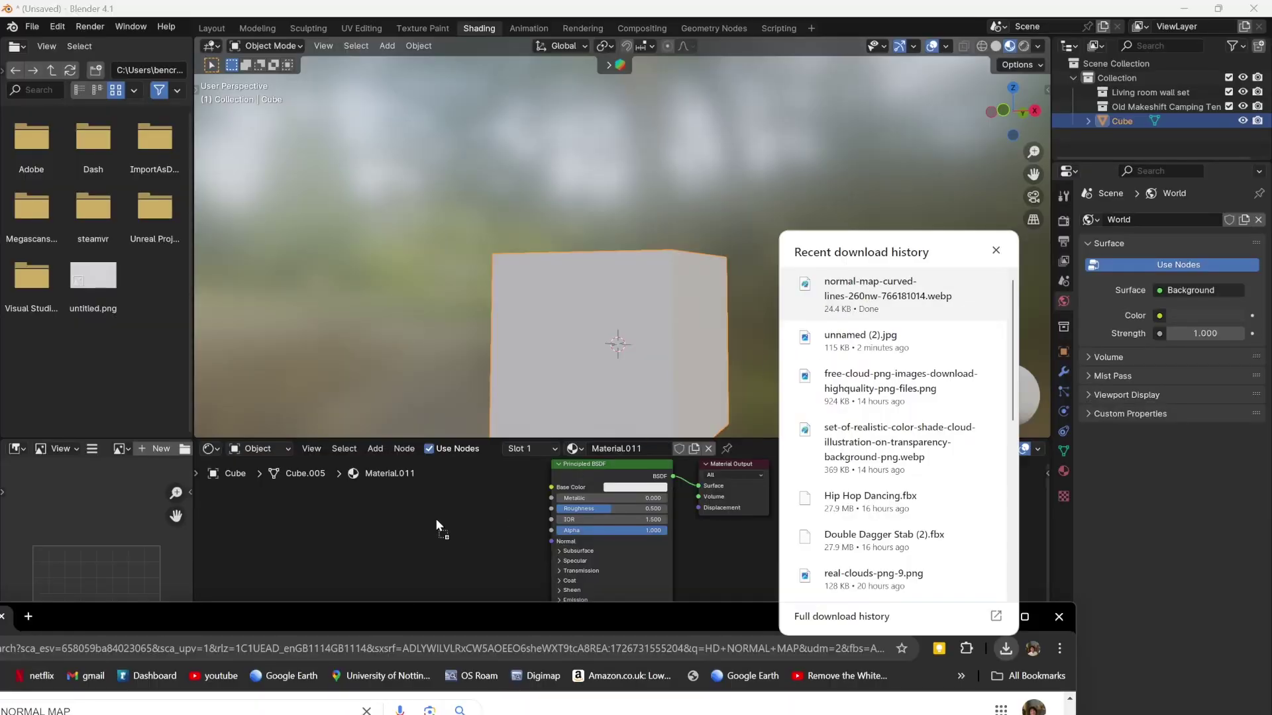
Connect the normal-map image's Color output to the Principled BSDF Normal input and inspect the pattern
click(427, 516)
click(508, 521)
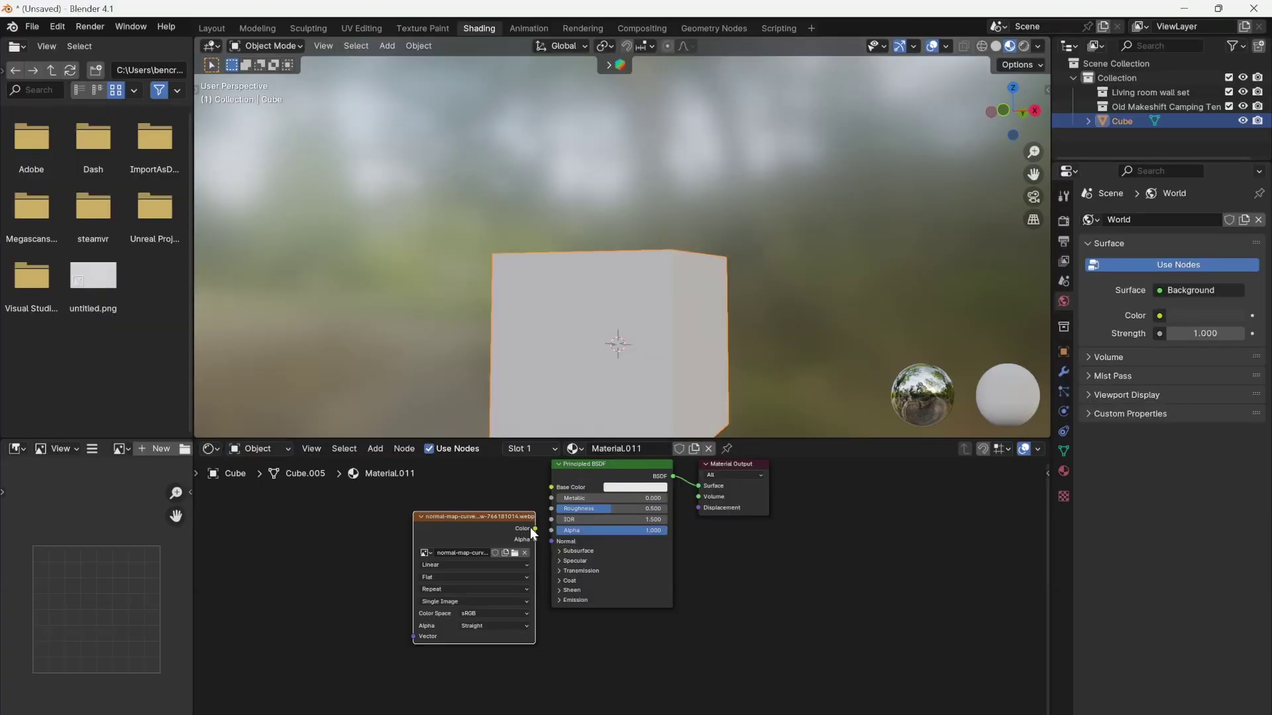
middle_drag(582, 318, 577, 293)
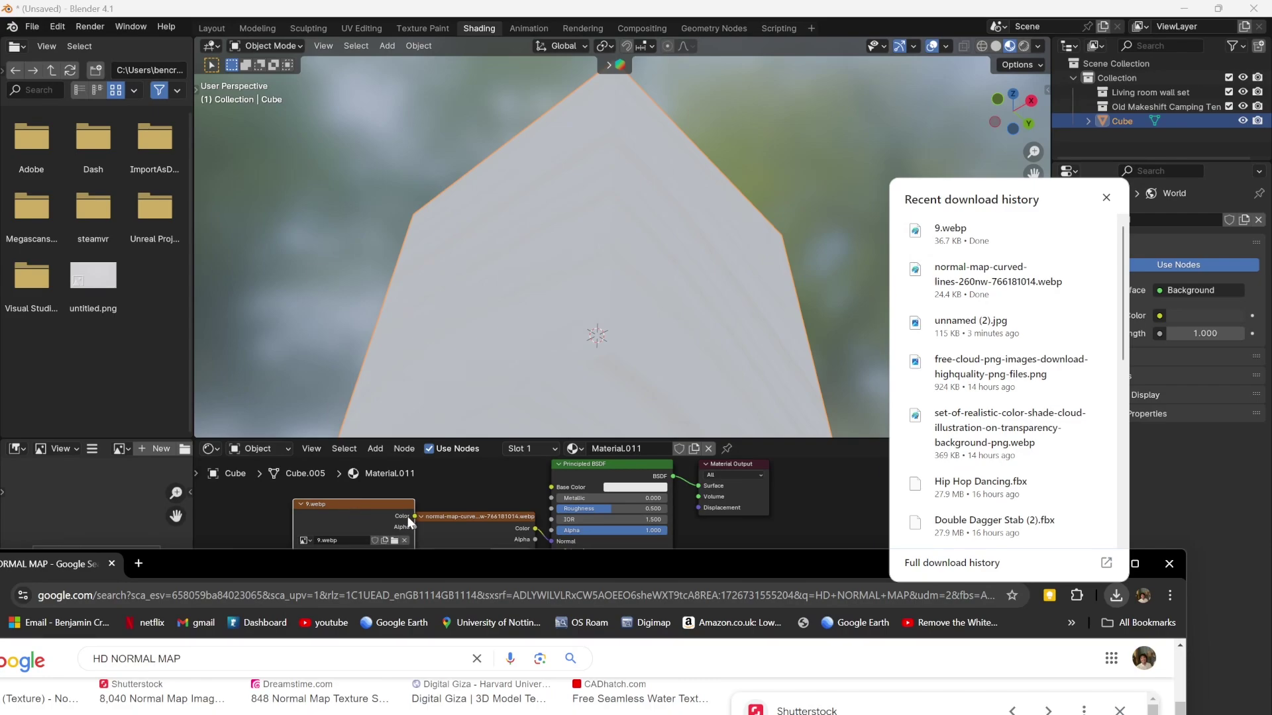
drag(412, 517, 562, 543)
middle_drag(863, 346, 199, 348)
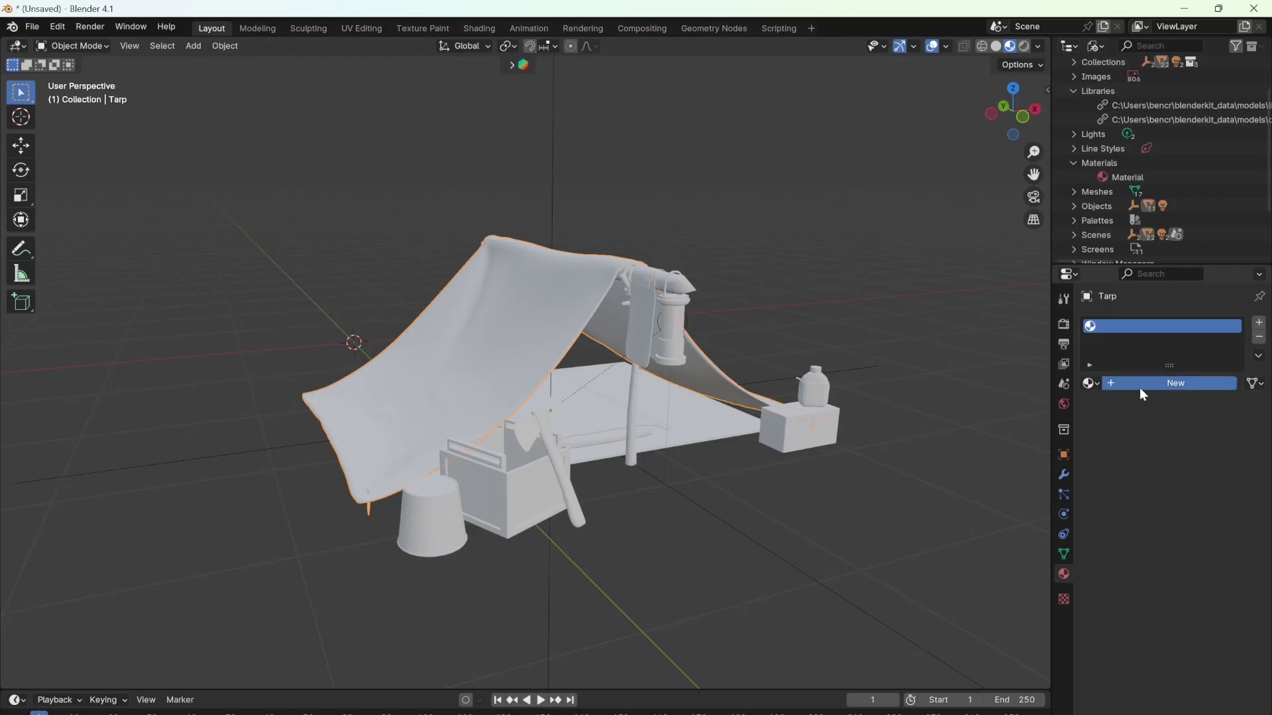
Give the tarp a new material with a changed base colour, then select the lantern's upper part by seams
click(1139, 388)
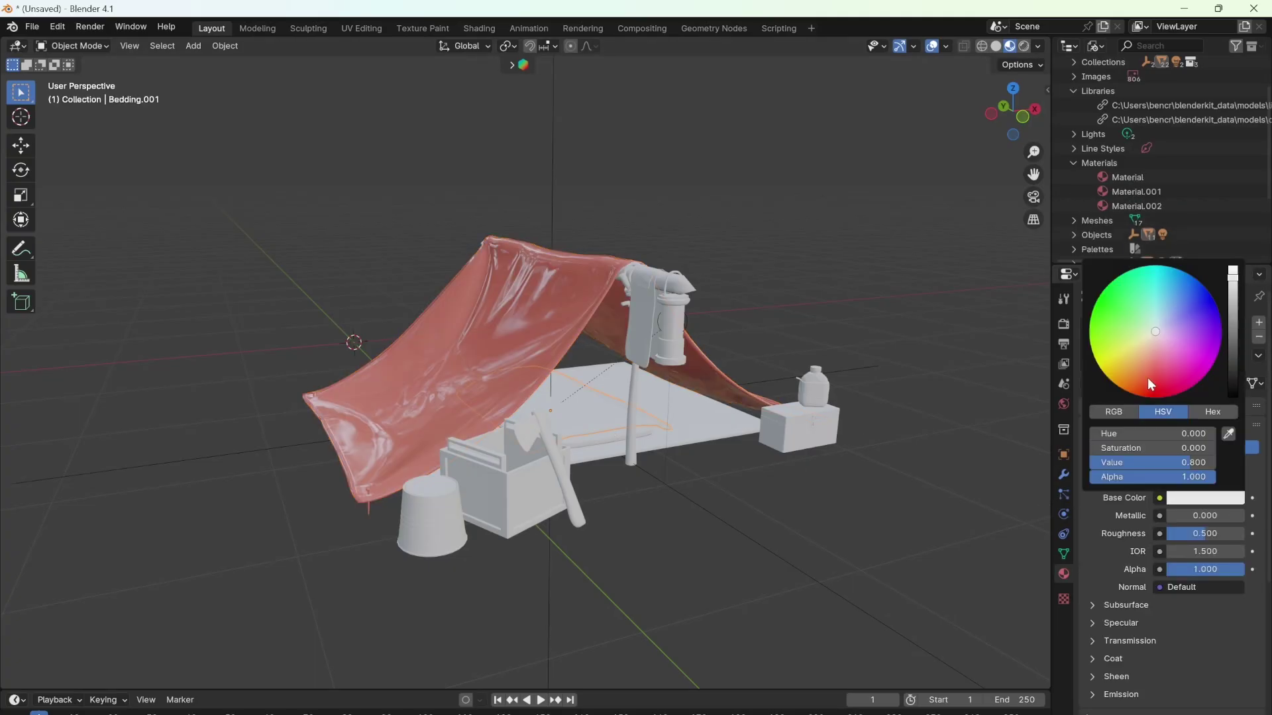
click(1149, 351)
drag(1205, 551, 1239, 551)
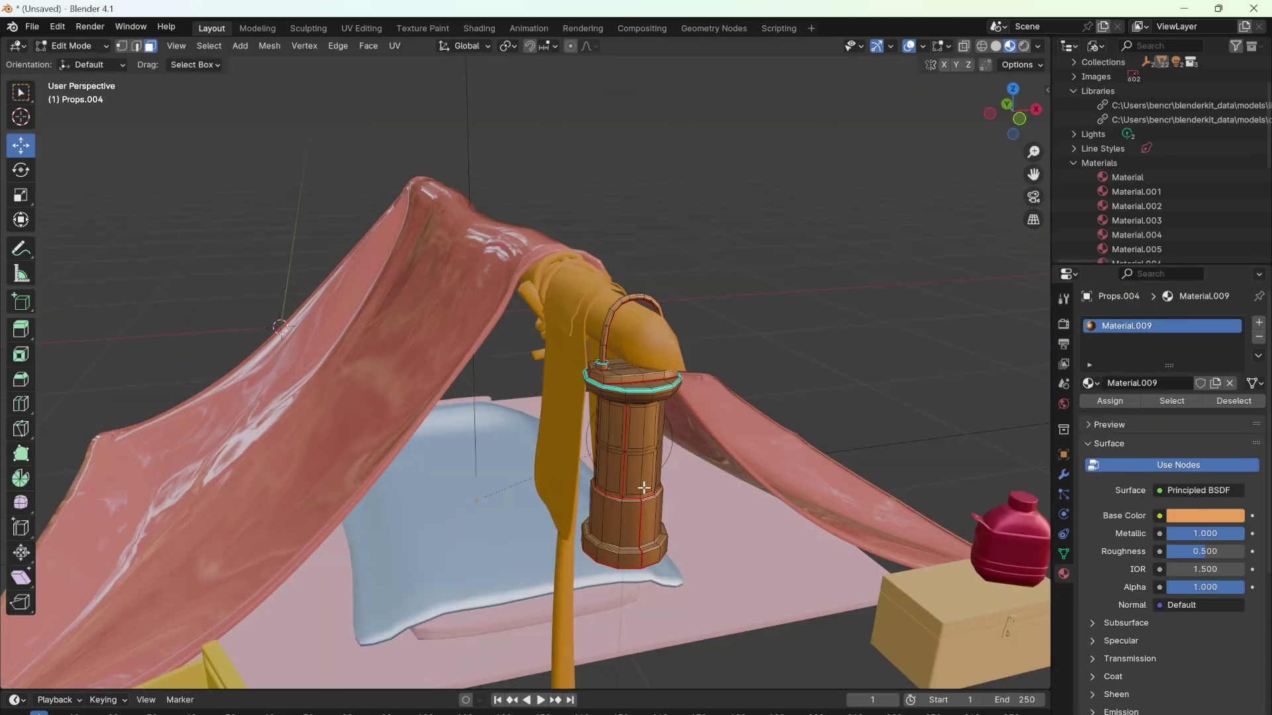
key(l)
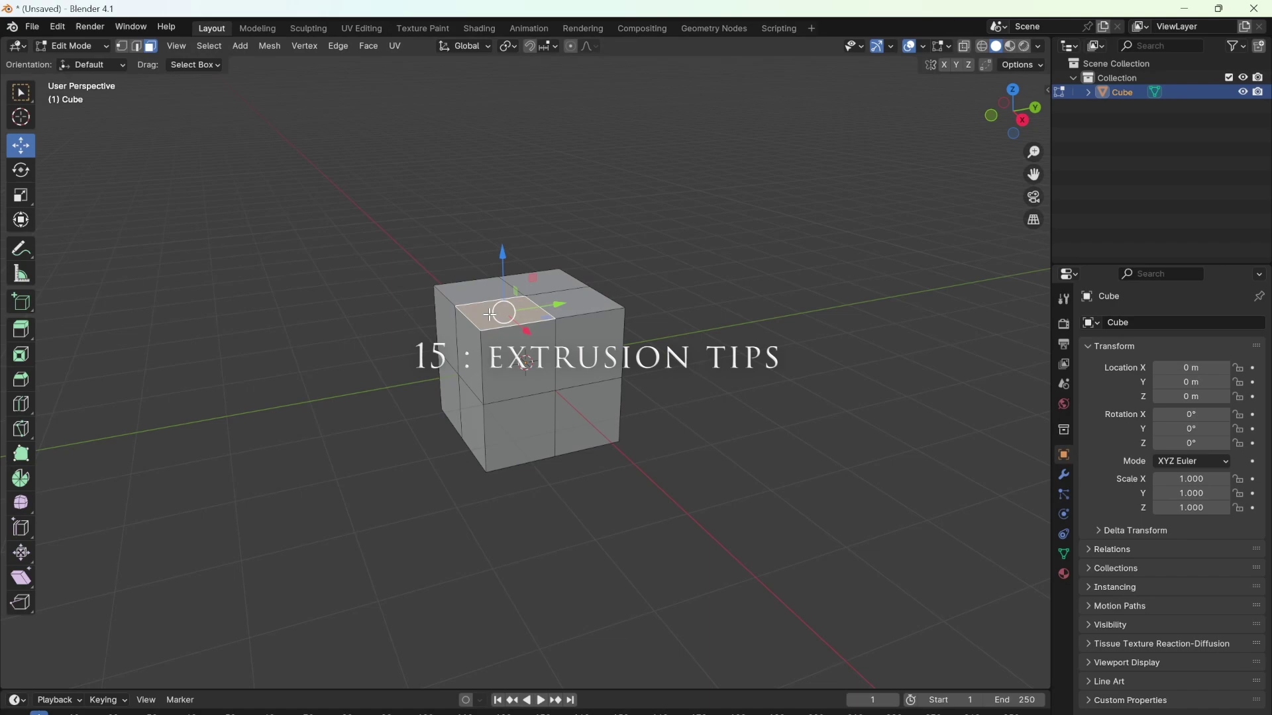
key(e)
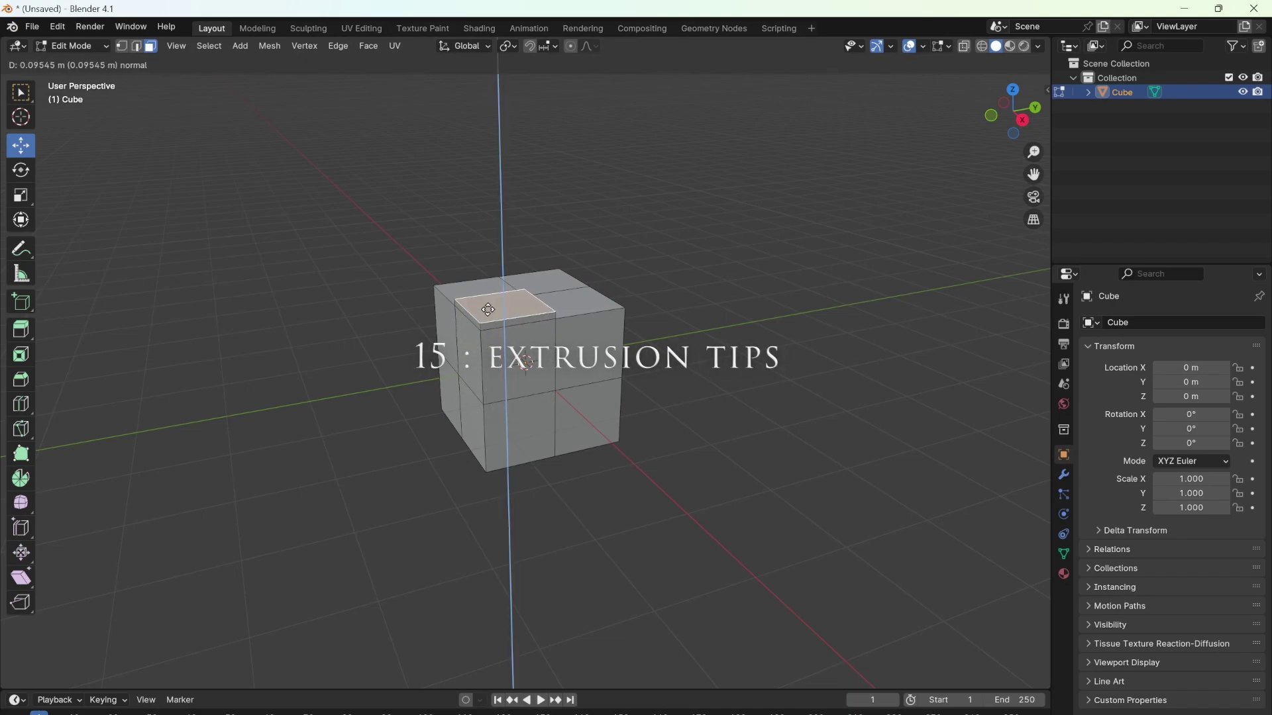
Cut a stepped notch into the cube's top face using Extrude Faces Along Normals and Extrude Manifold
key(Escape)
click(583, 304)
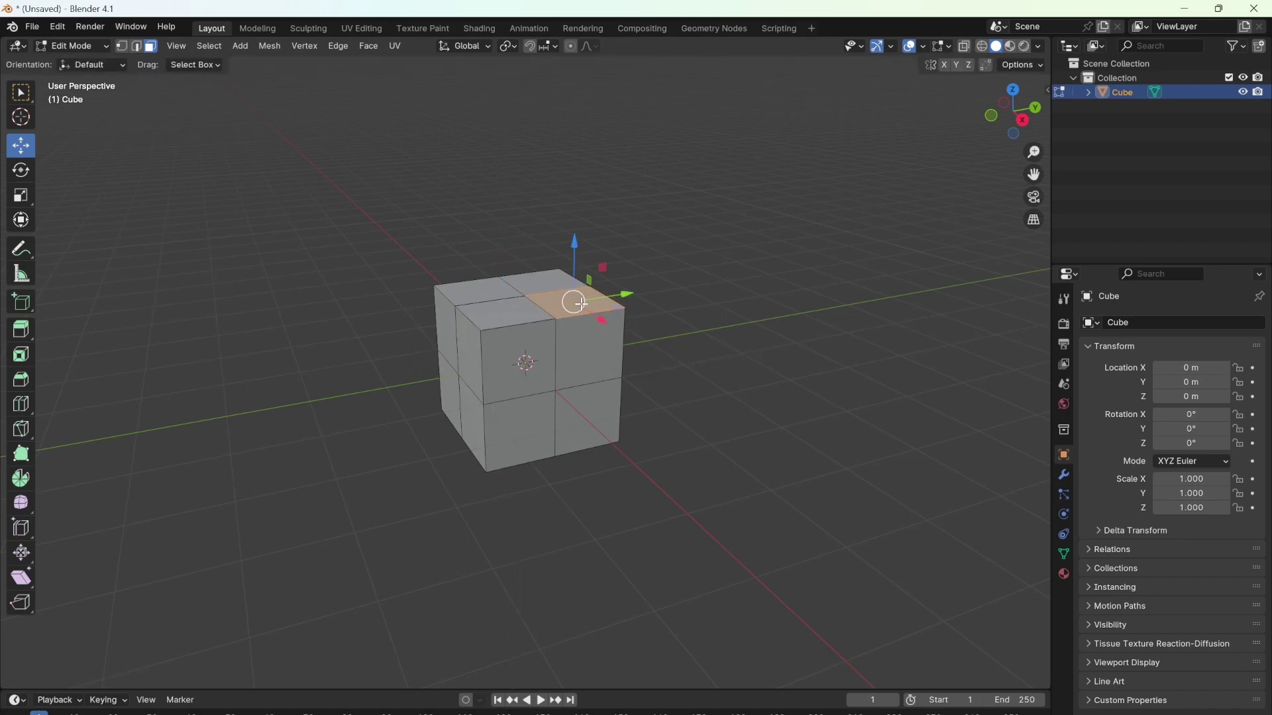
key(alt+e)
click(581, 299)
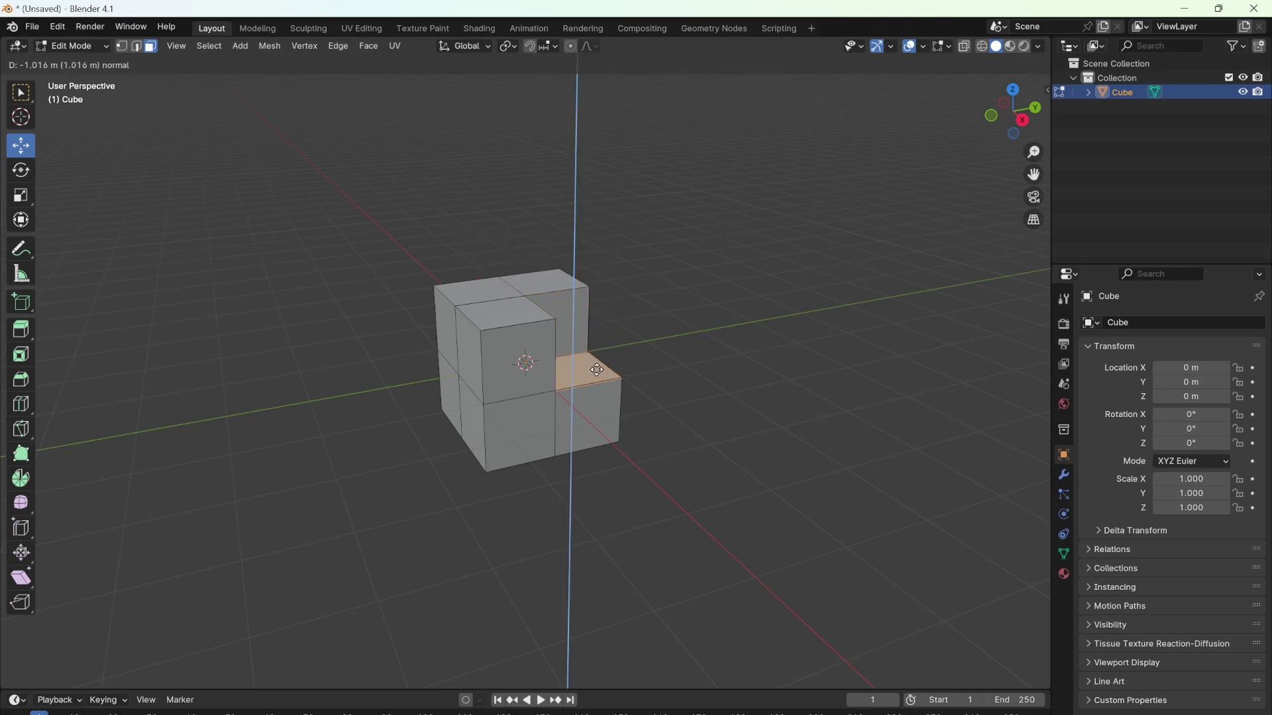
click(575, 384)
key(alt+e)
click(574, 381)
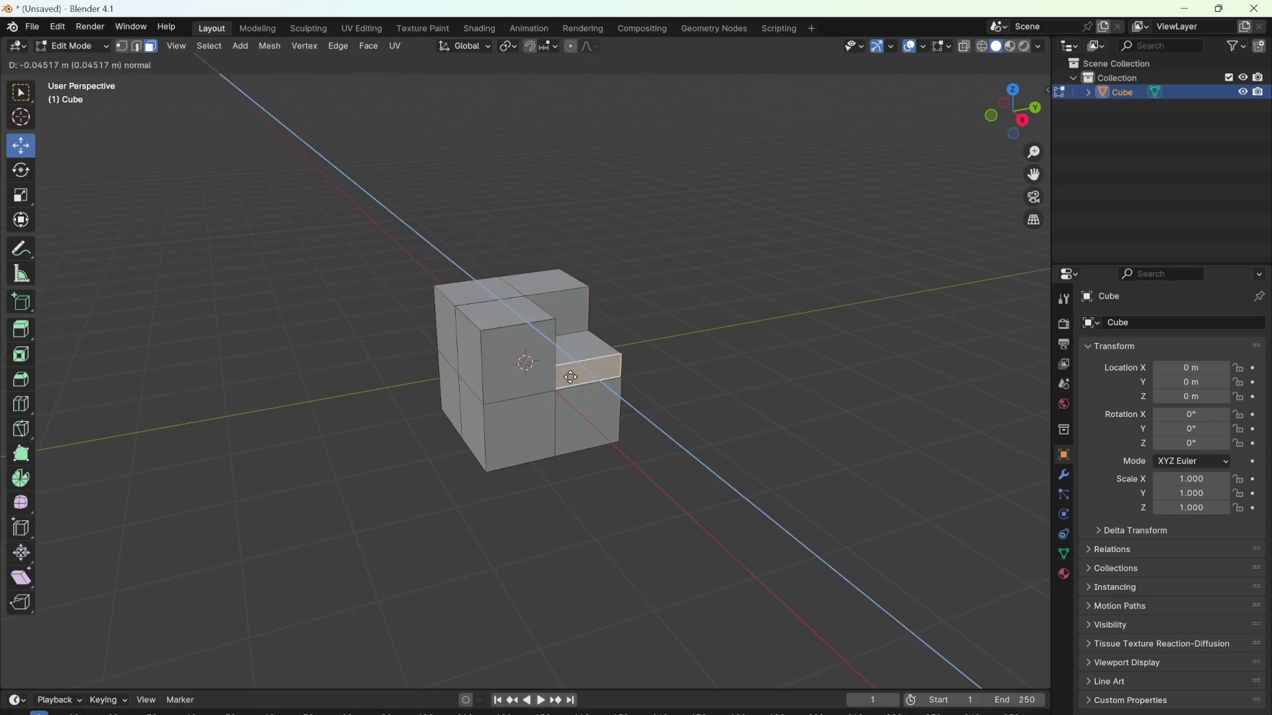
click(578, 388)
Extrude the cube's lower-front faces individually into a flat slab
click(498, 418)
key(e)
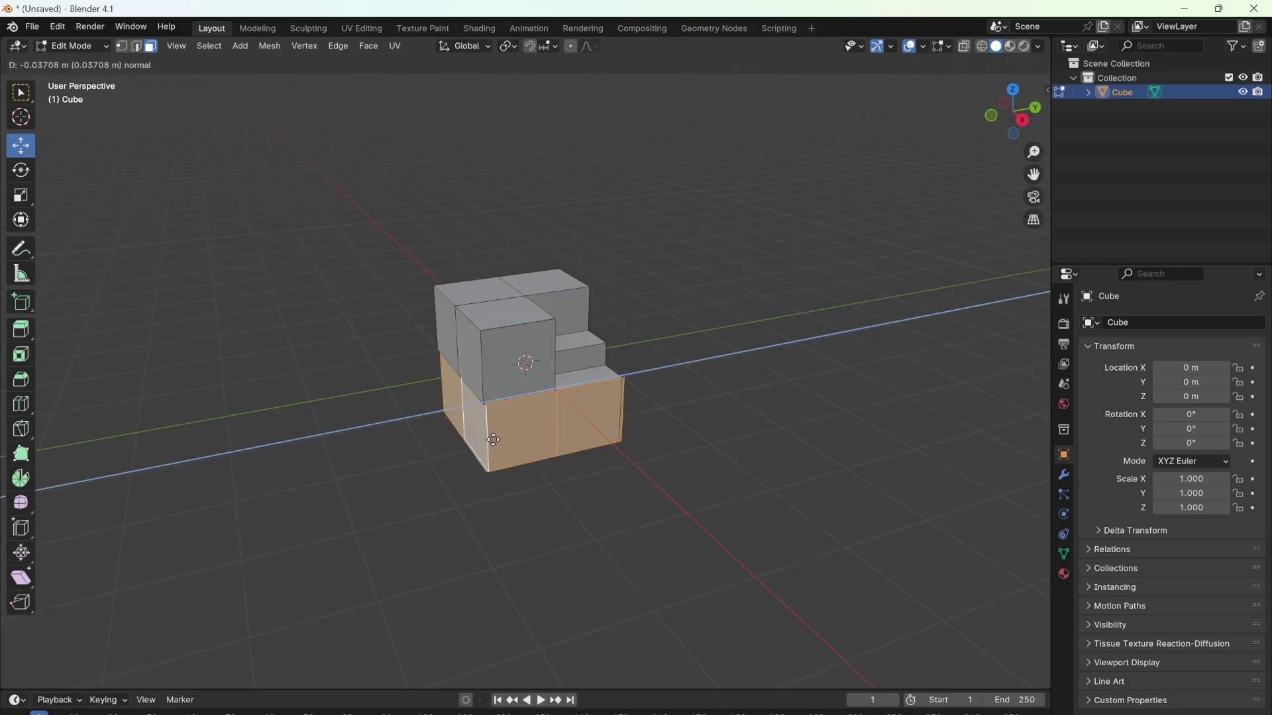
right_click(366, 443)
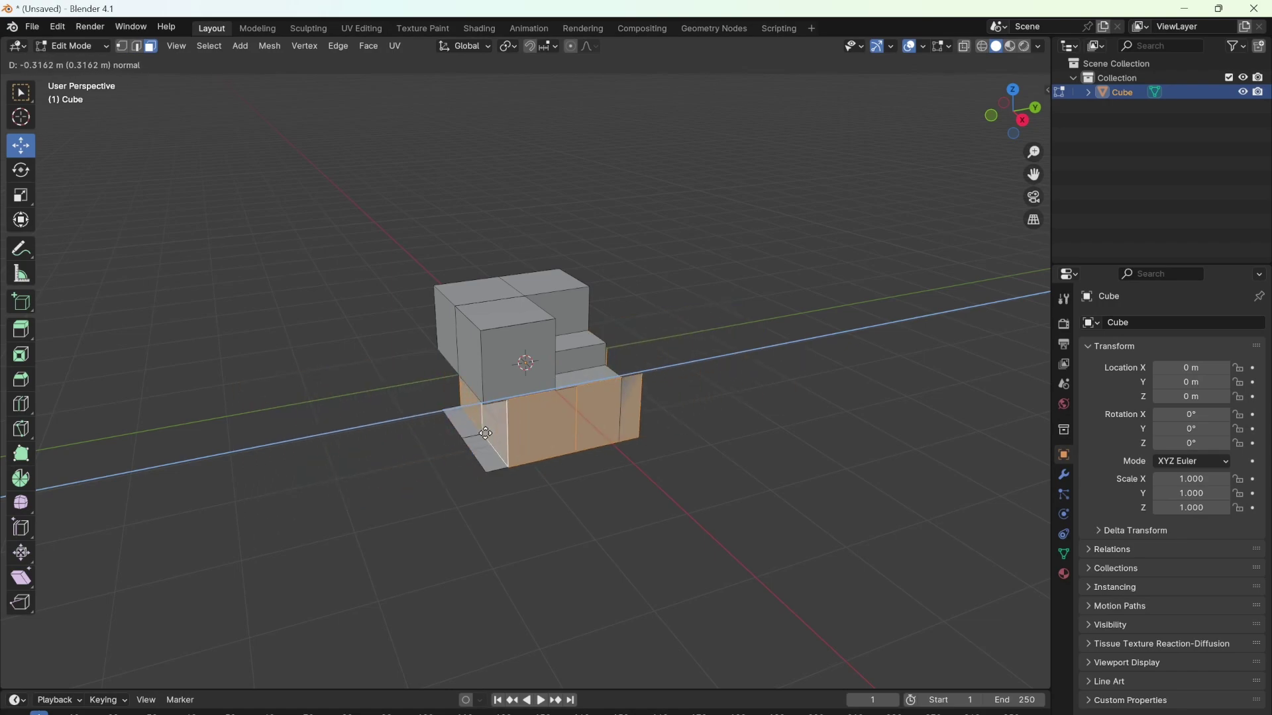
key(alt+e)
click(498, 435)
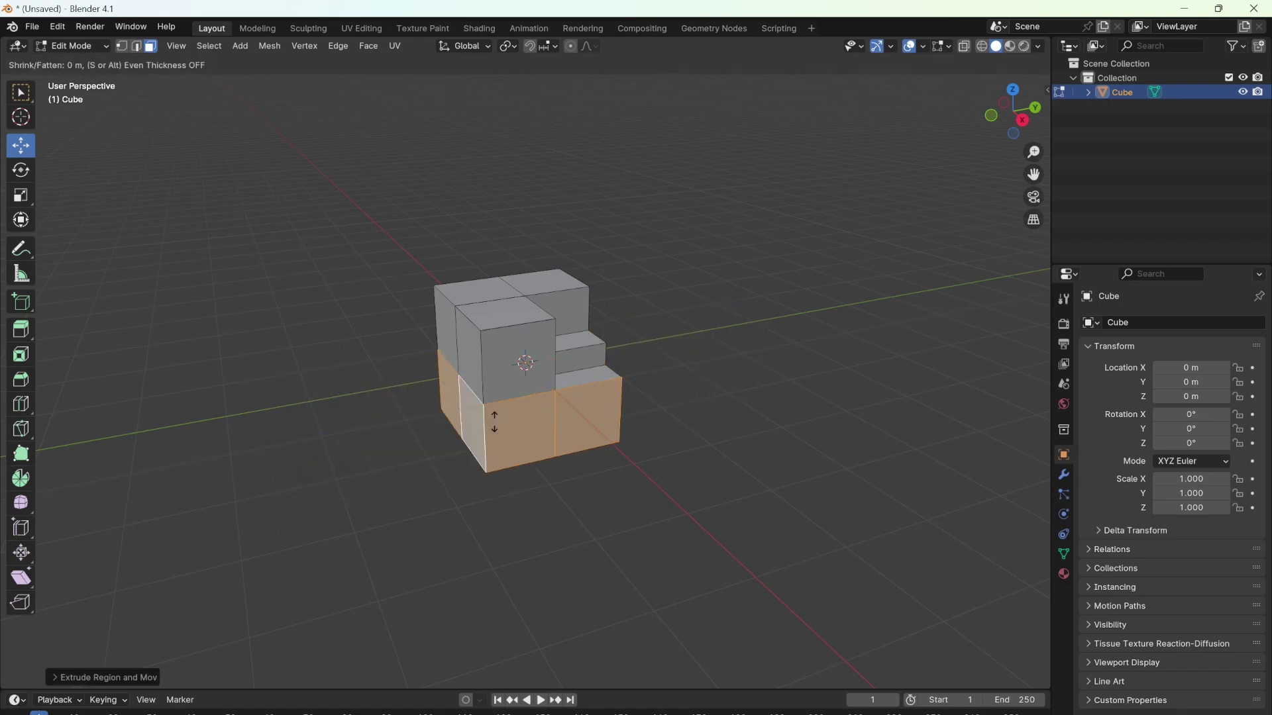
click(478, 370)
Spin the lower faces around the centre into a large curved ring
key(alt+e)
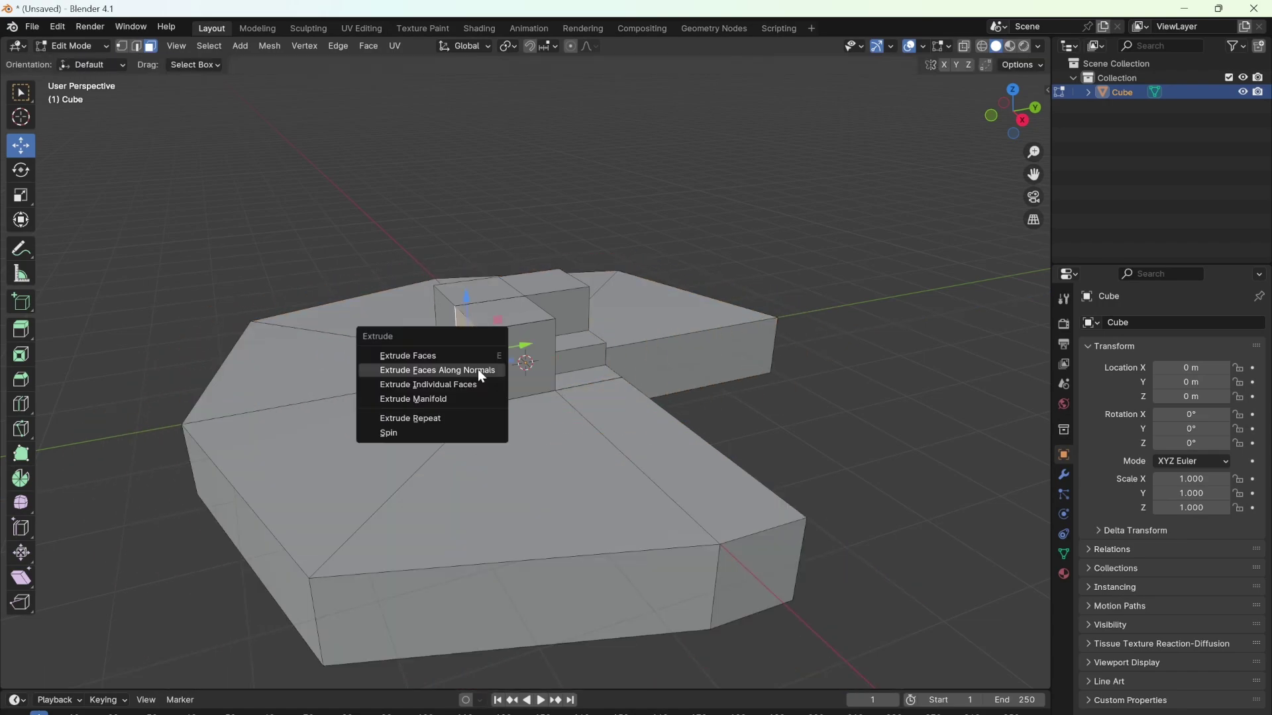
click(453, 437)
middle_drag(472, 436, 617, 396)
mouse_move(574, 435)
middle_down()
mouse_move(570, 475)
mouse_move(585, 428)
middle_up()
key(alt+e)
click(570, 475)
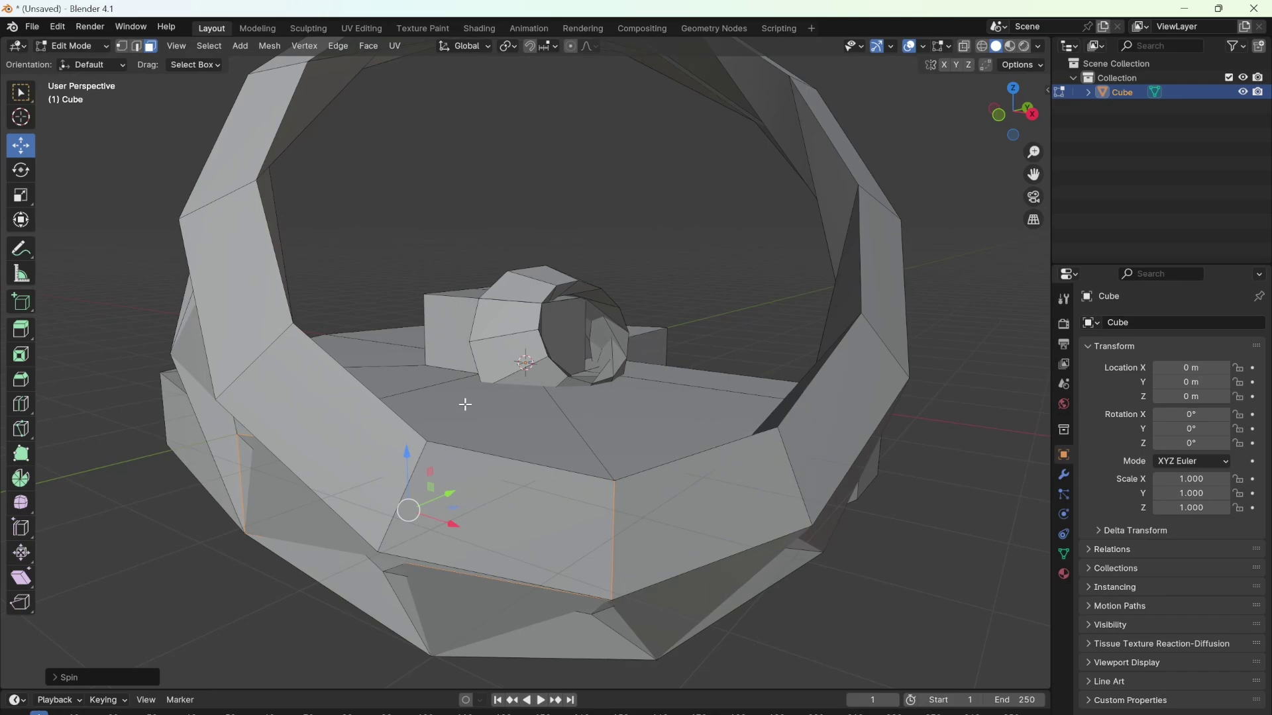